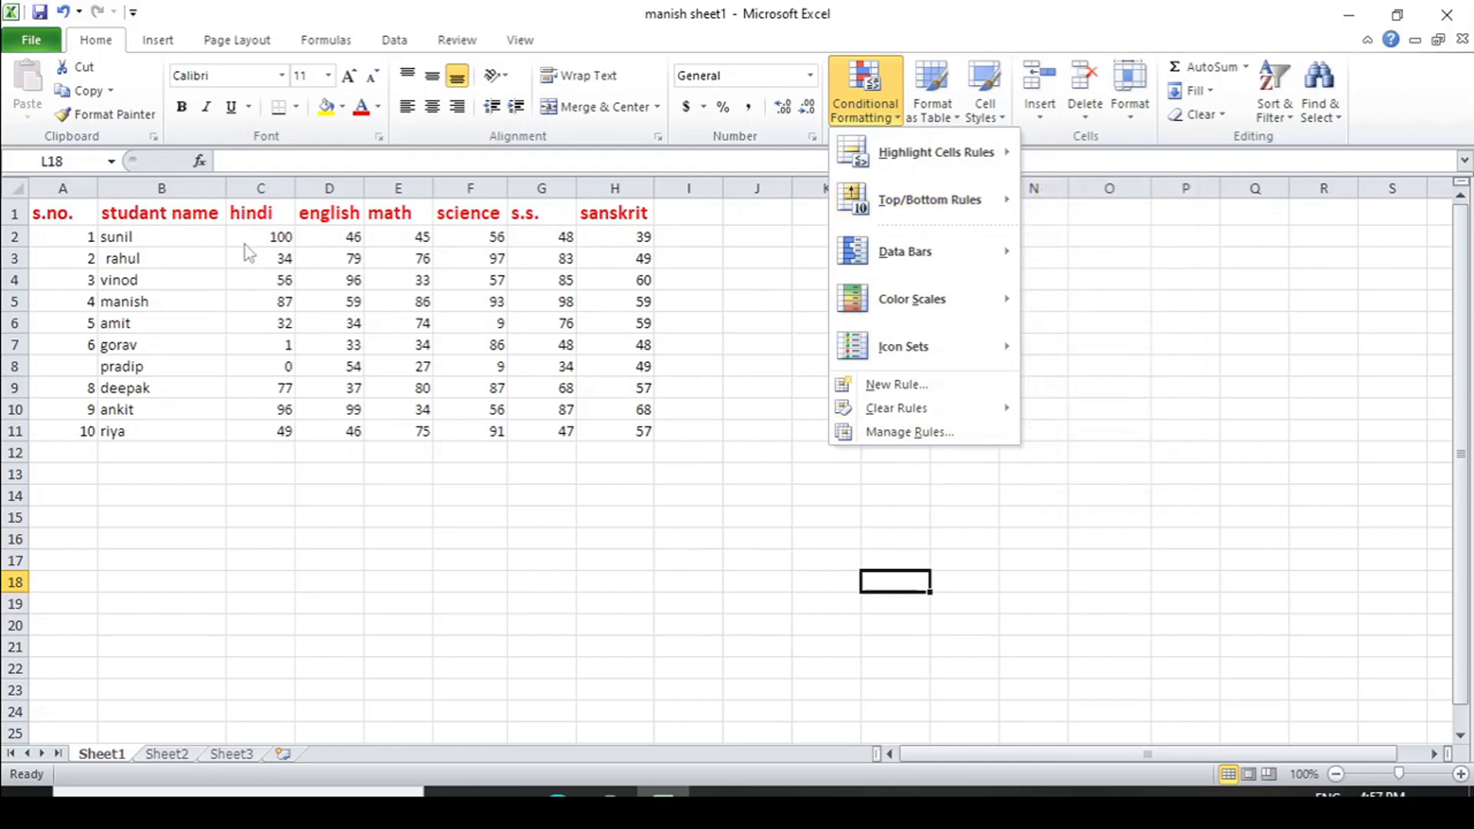
click(264, 184)
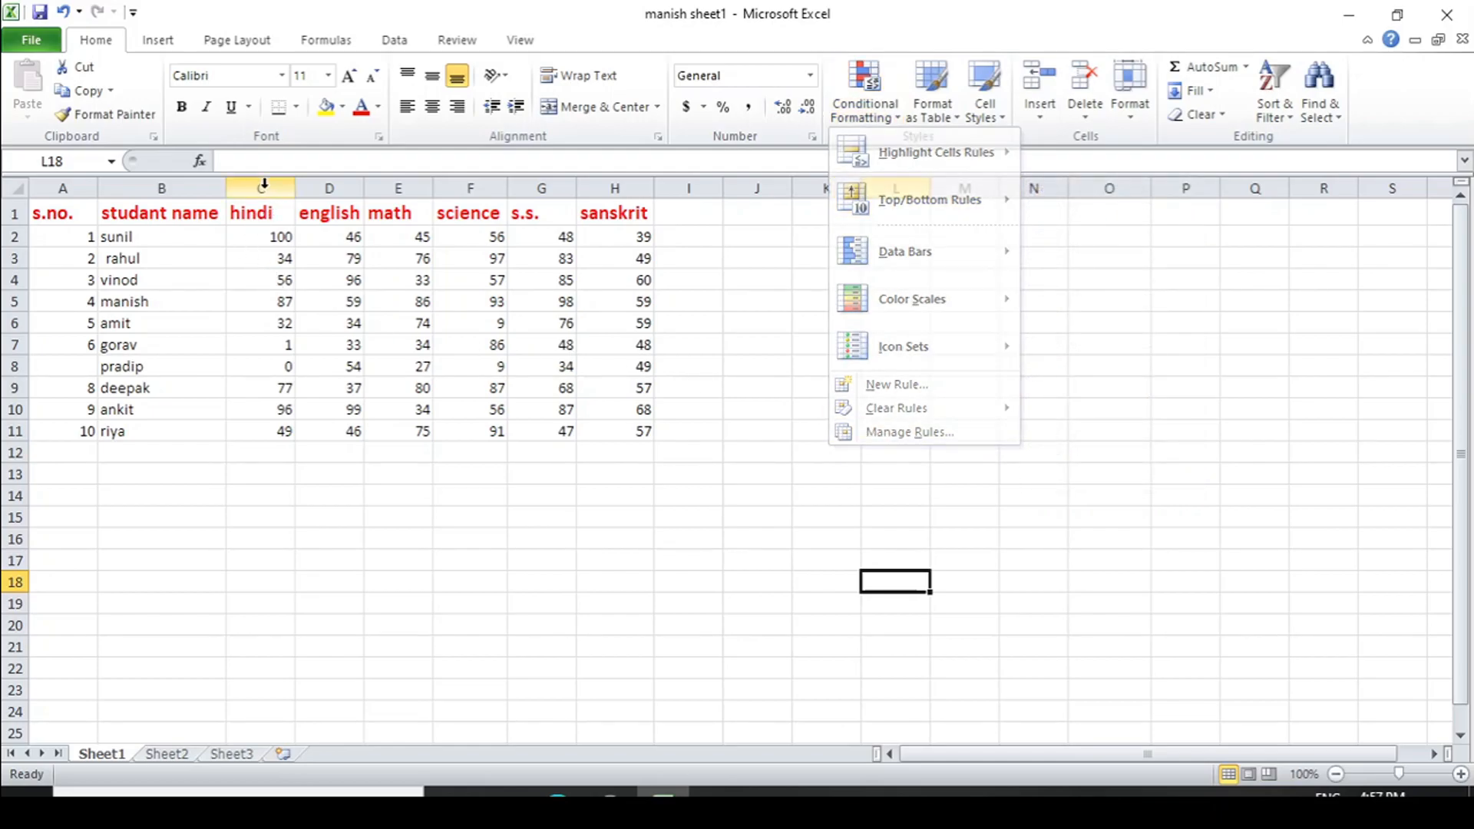
click(263, 184)
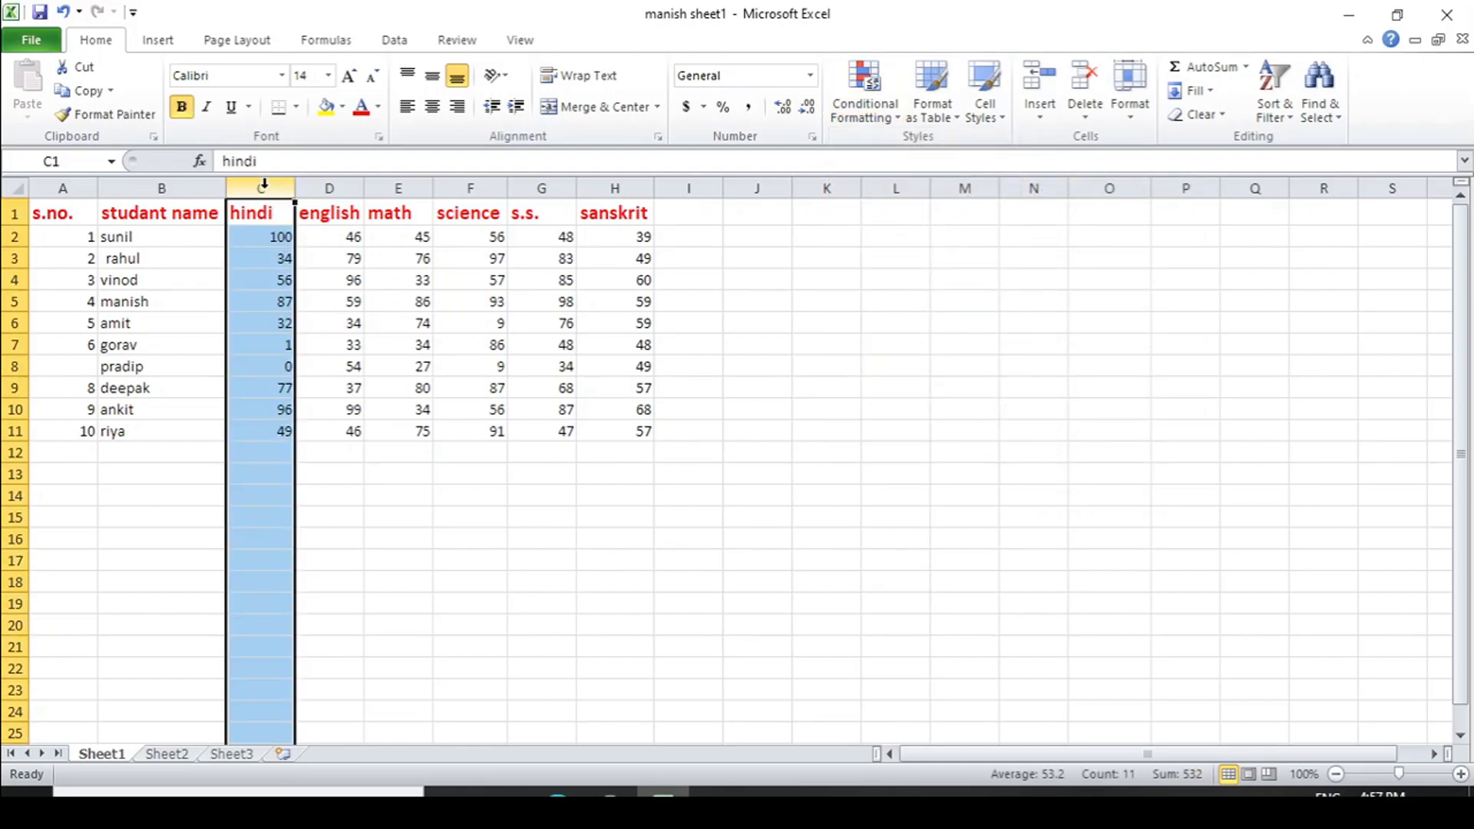
click(399, 384)
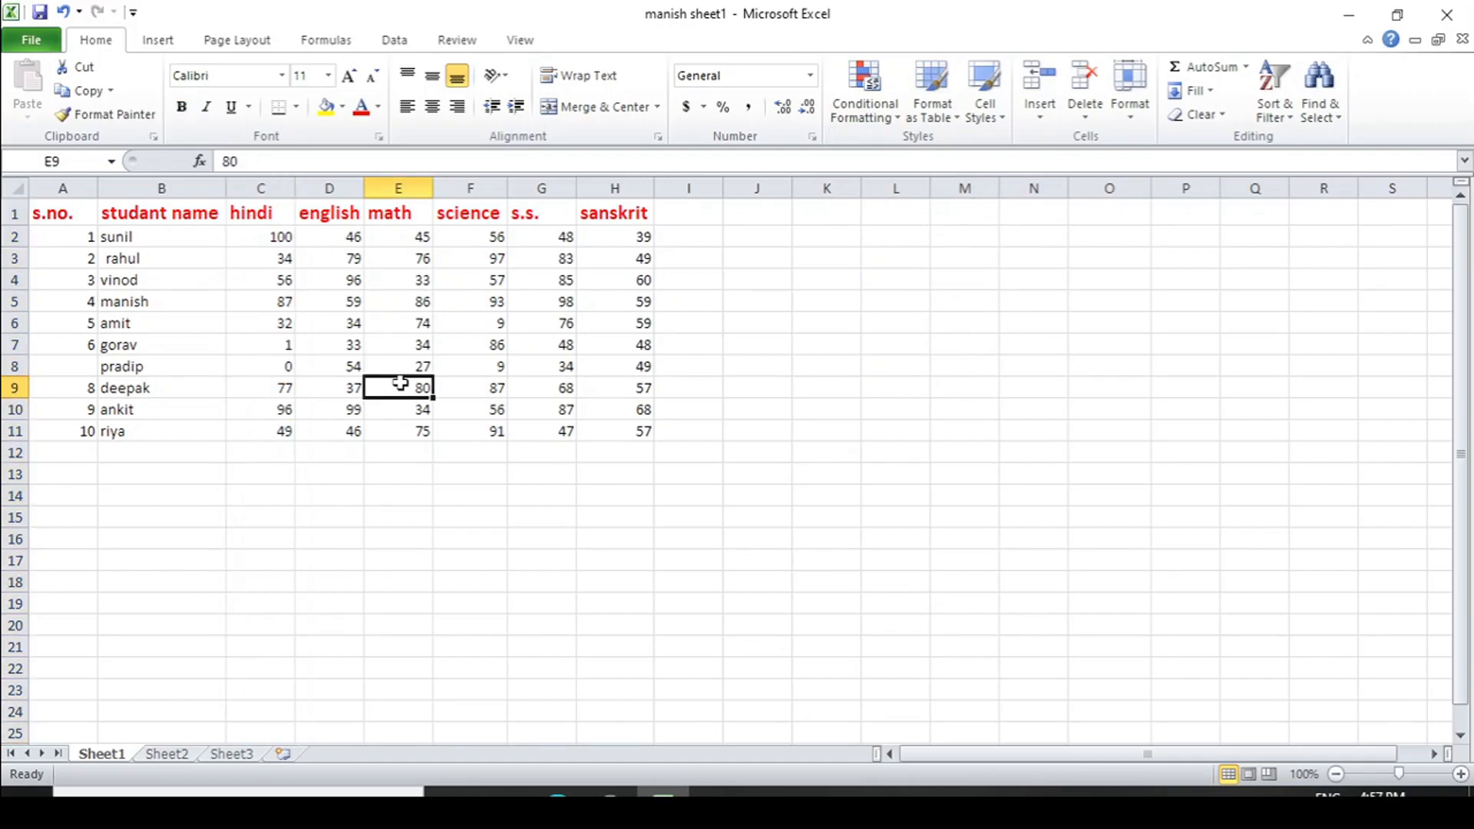
Start a Top 10 Items conditional formatting rule on the marks in C2:H11, keeping the data uncovered by the dialog
drag(253, 237, 612, 428)
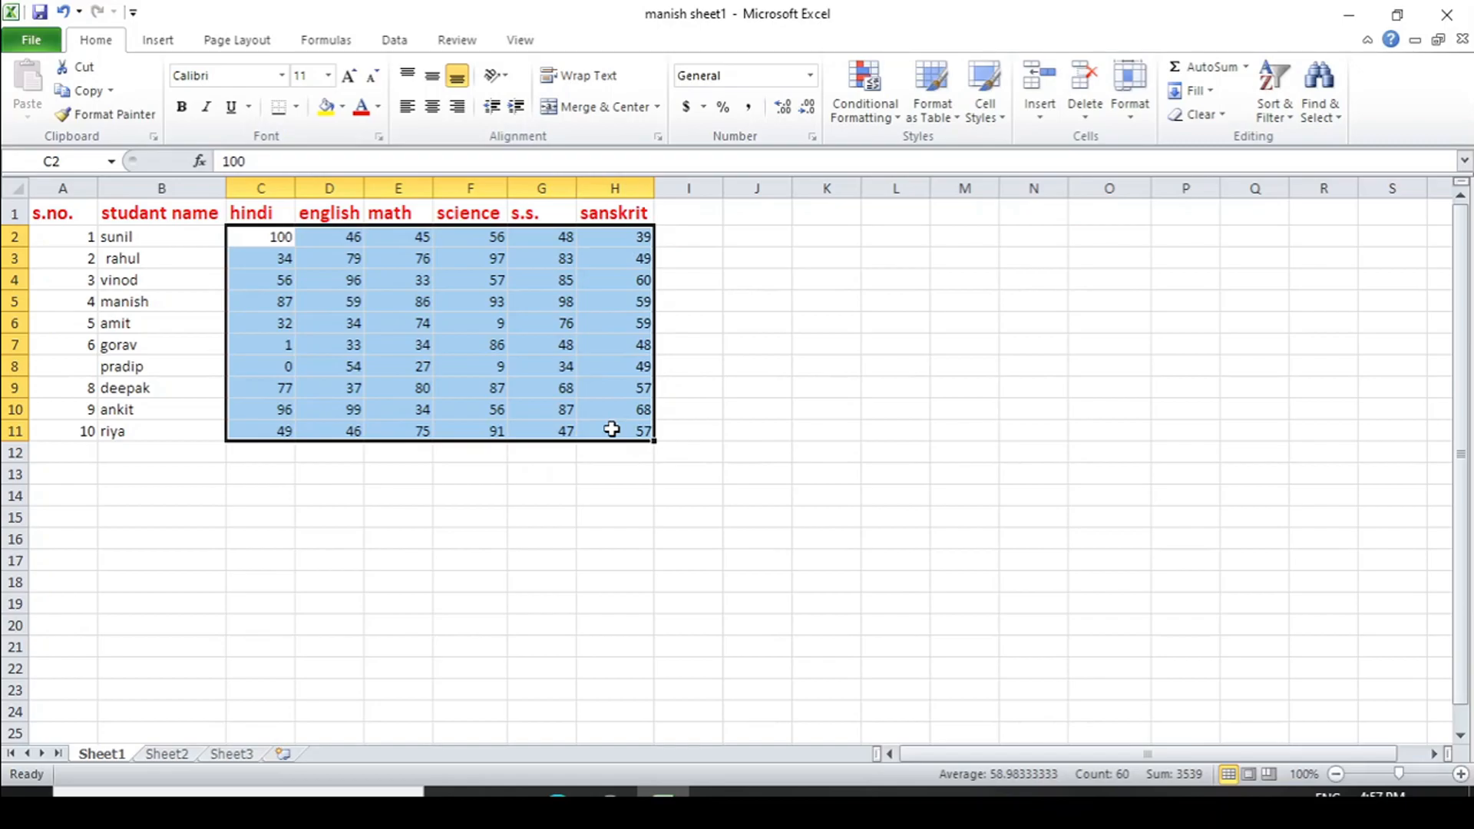
click(898, 119)
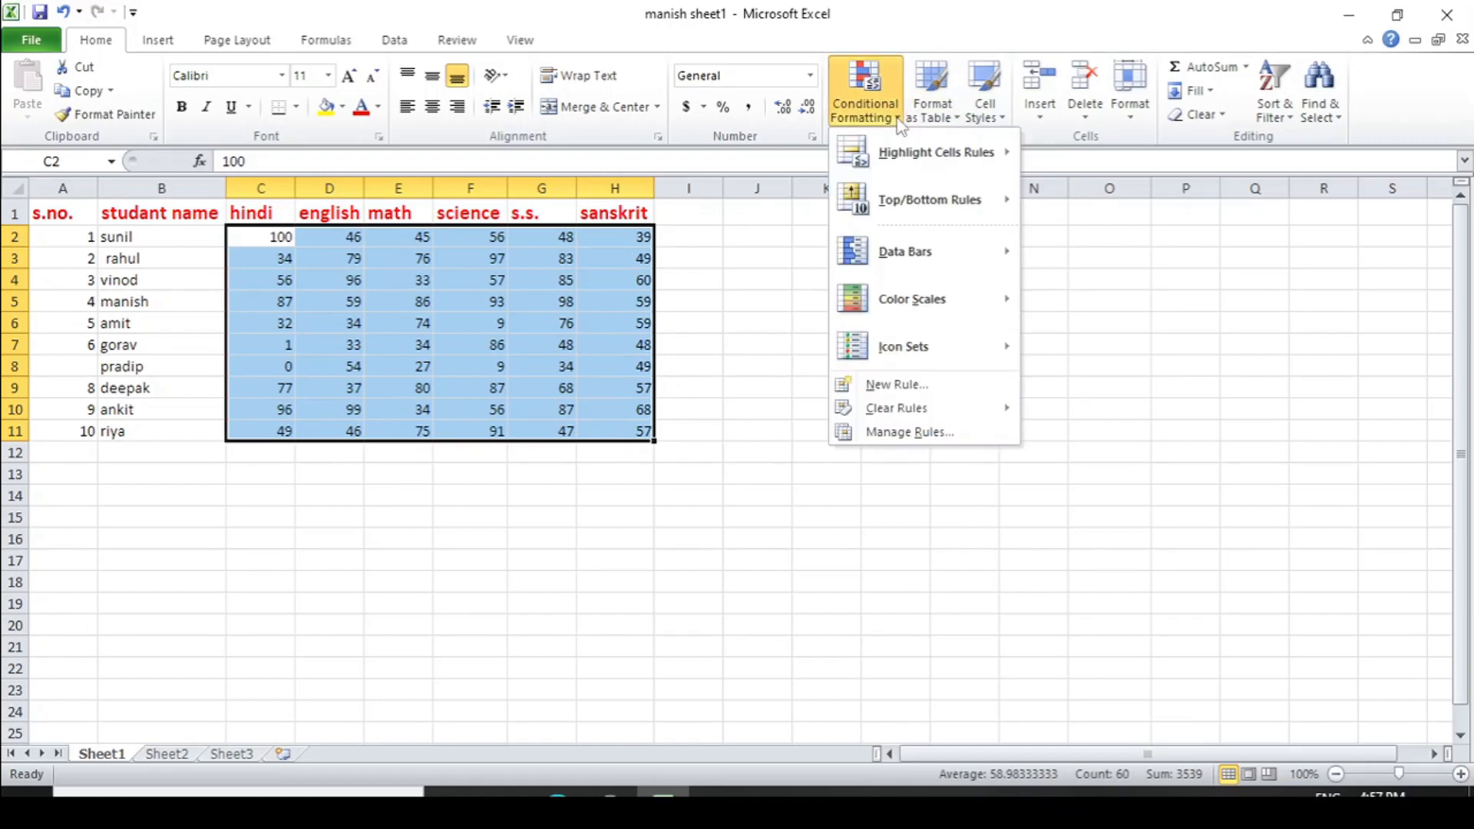
mouse_move(924, 207)
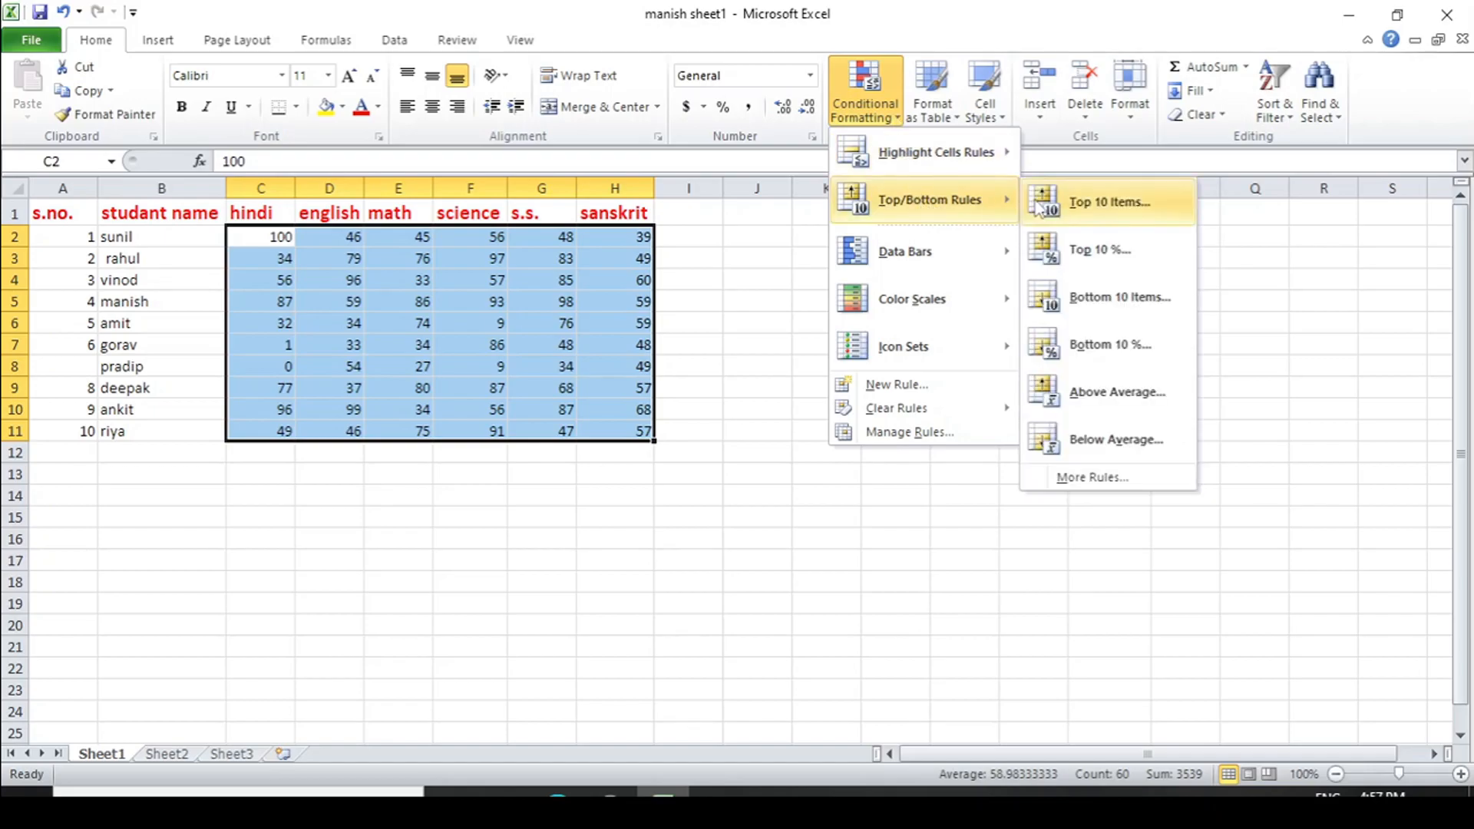
click(1149, 220)
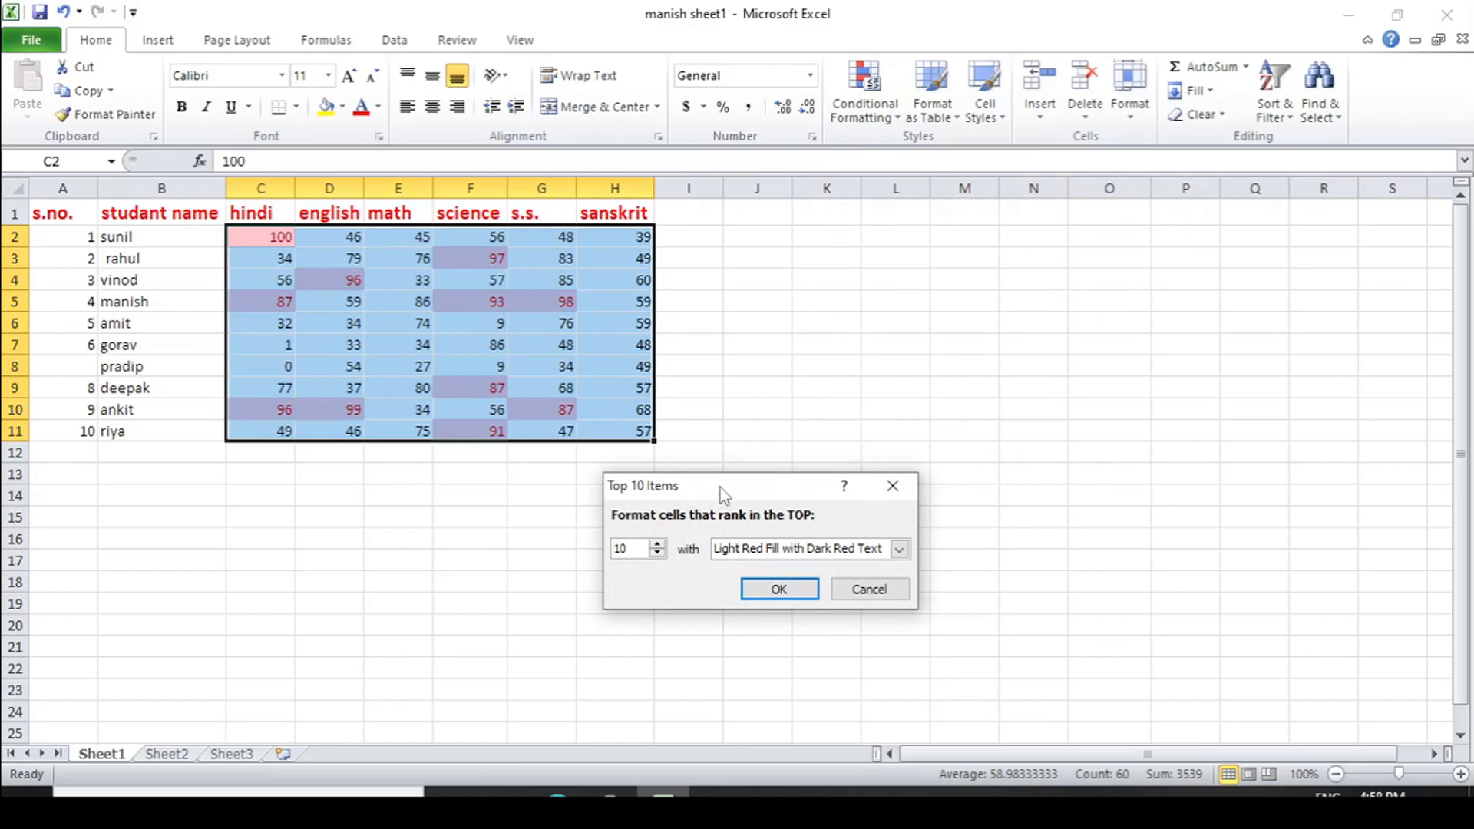
drag(721, 487, 909, 256)
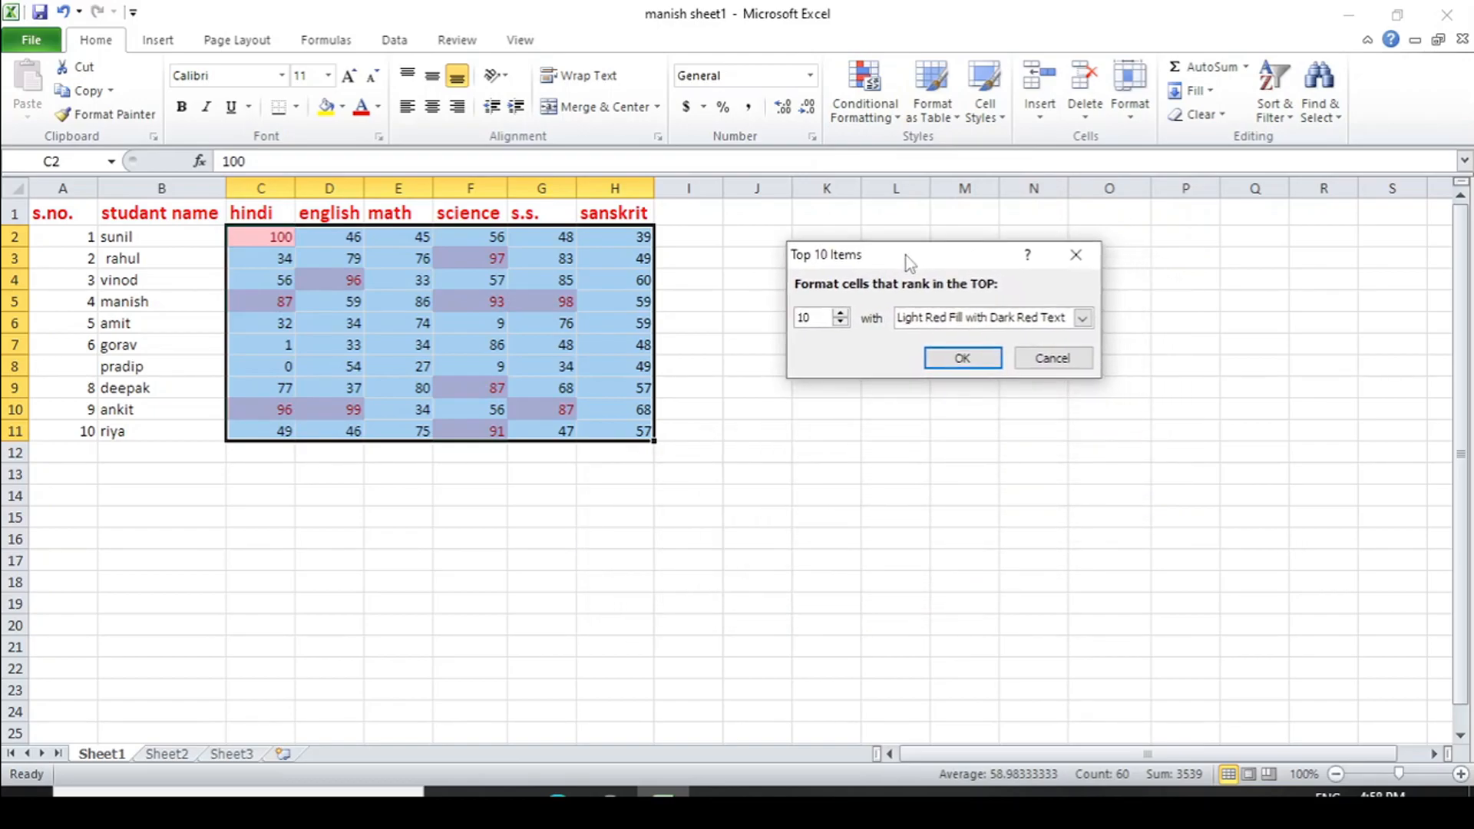
Try lower rank counts of 8 and 5 in the top items rule and return the count to 10
click(840, 321)
click(841, 322)
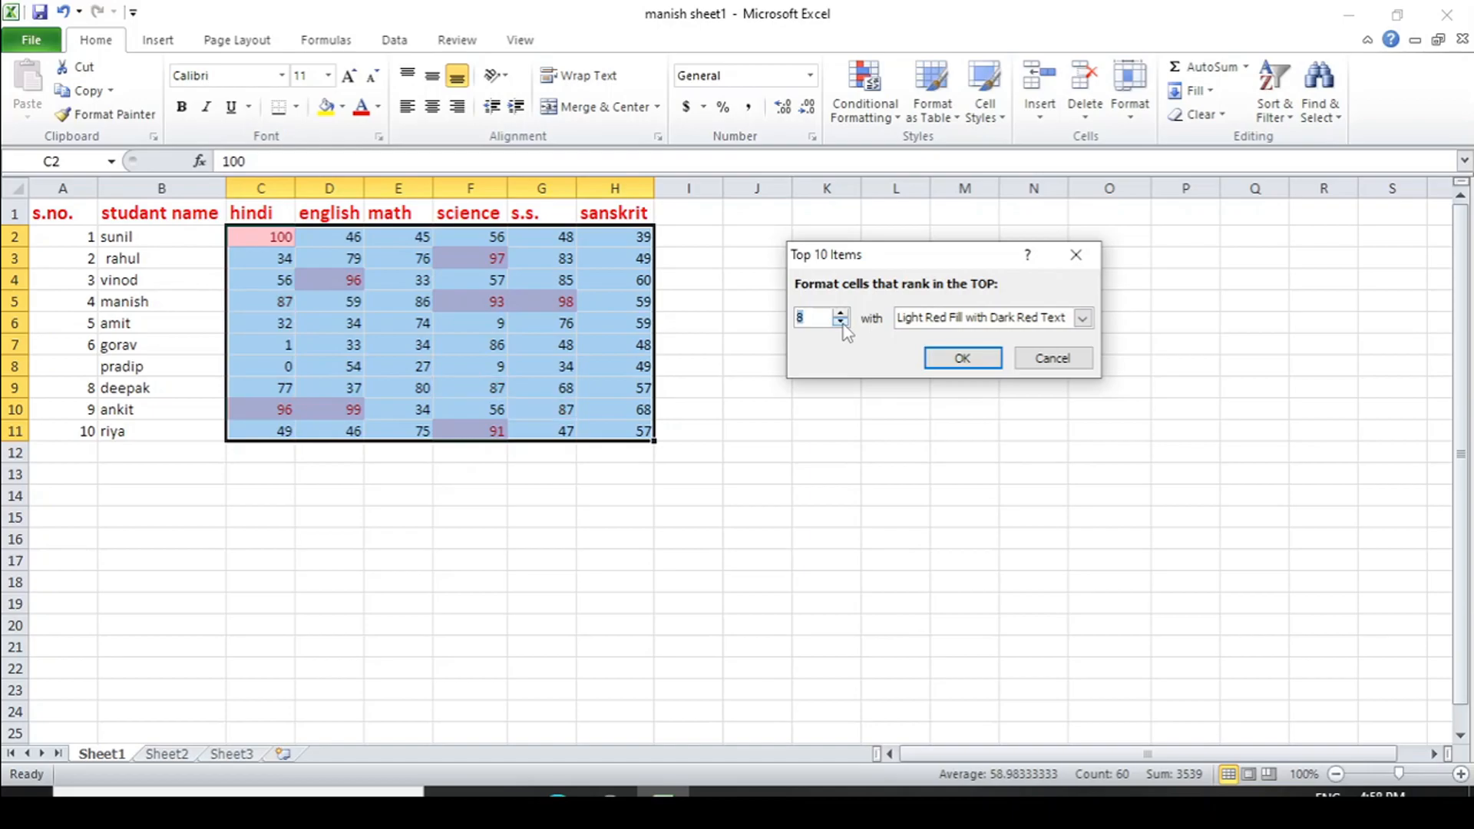
click(841, 322)
click(841, 322)
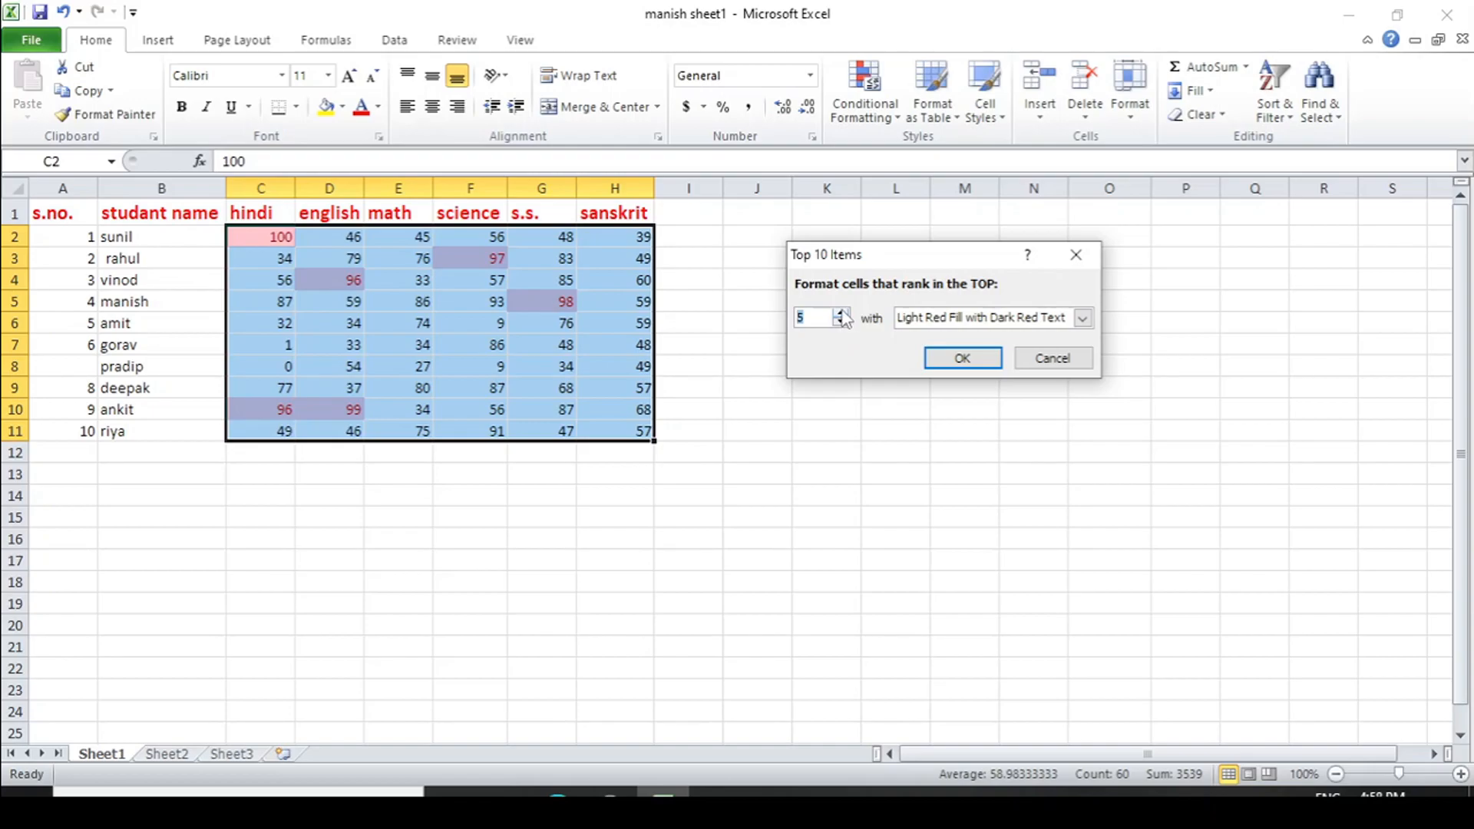
click(840, 313)
click(841, 314)
click(841, 314)
click(841, 314)
click(841, 314)
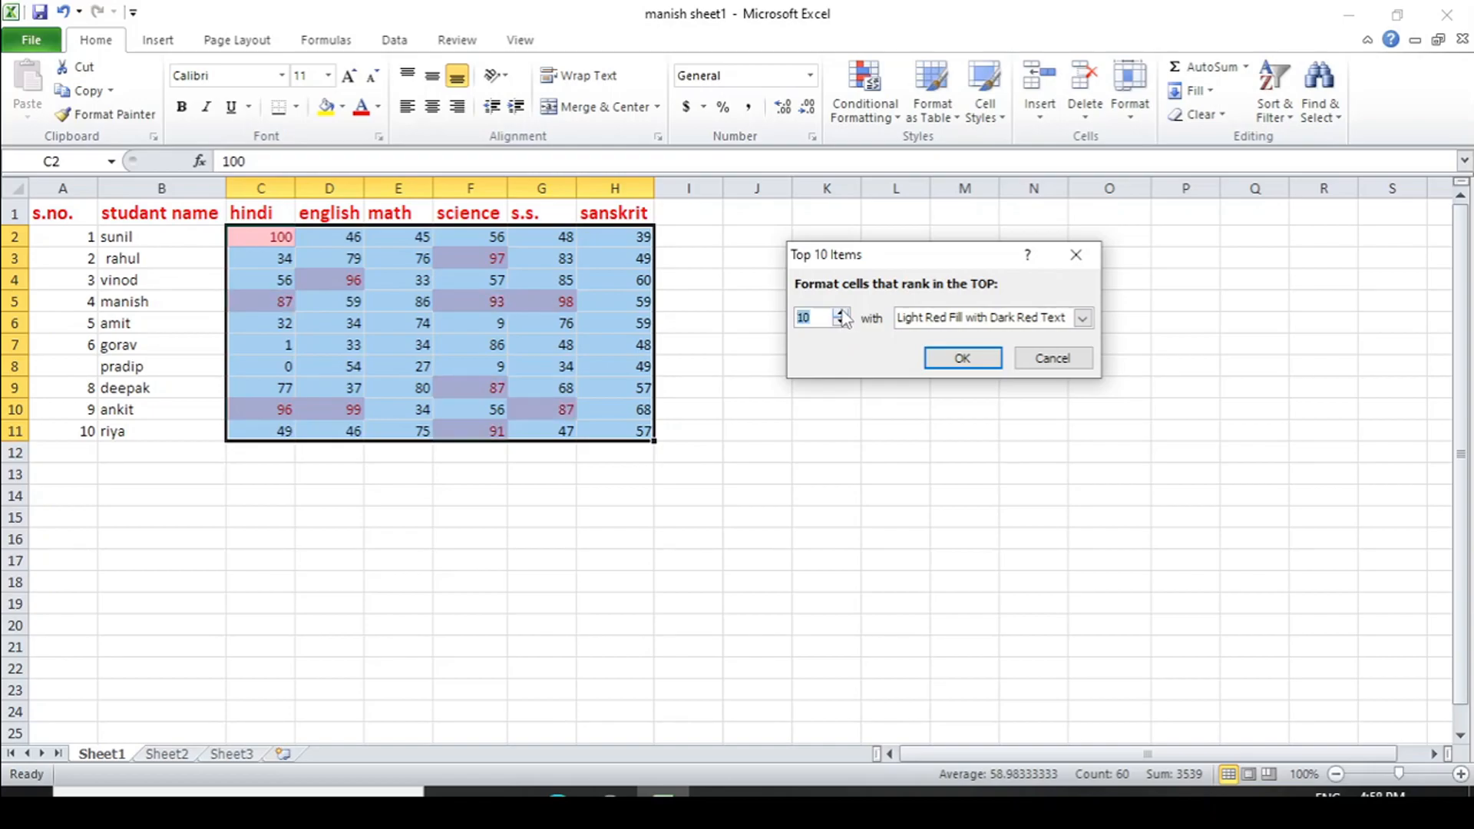
Apply the top items rule with Green Fill with Dark Green Text and deselect the marks
click(1082, 318)
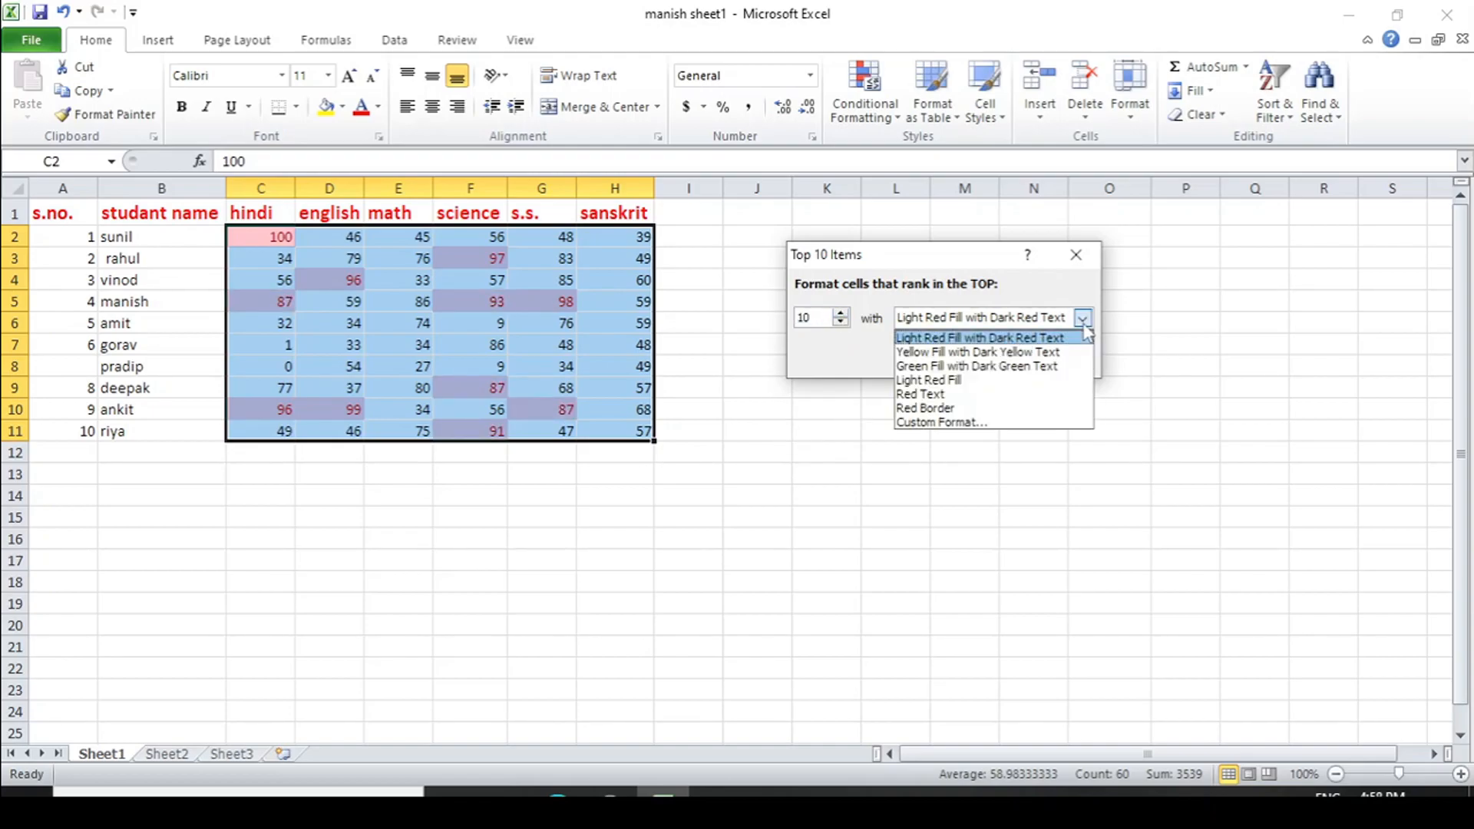
click(943, 367)
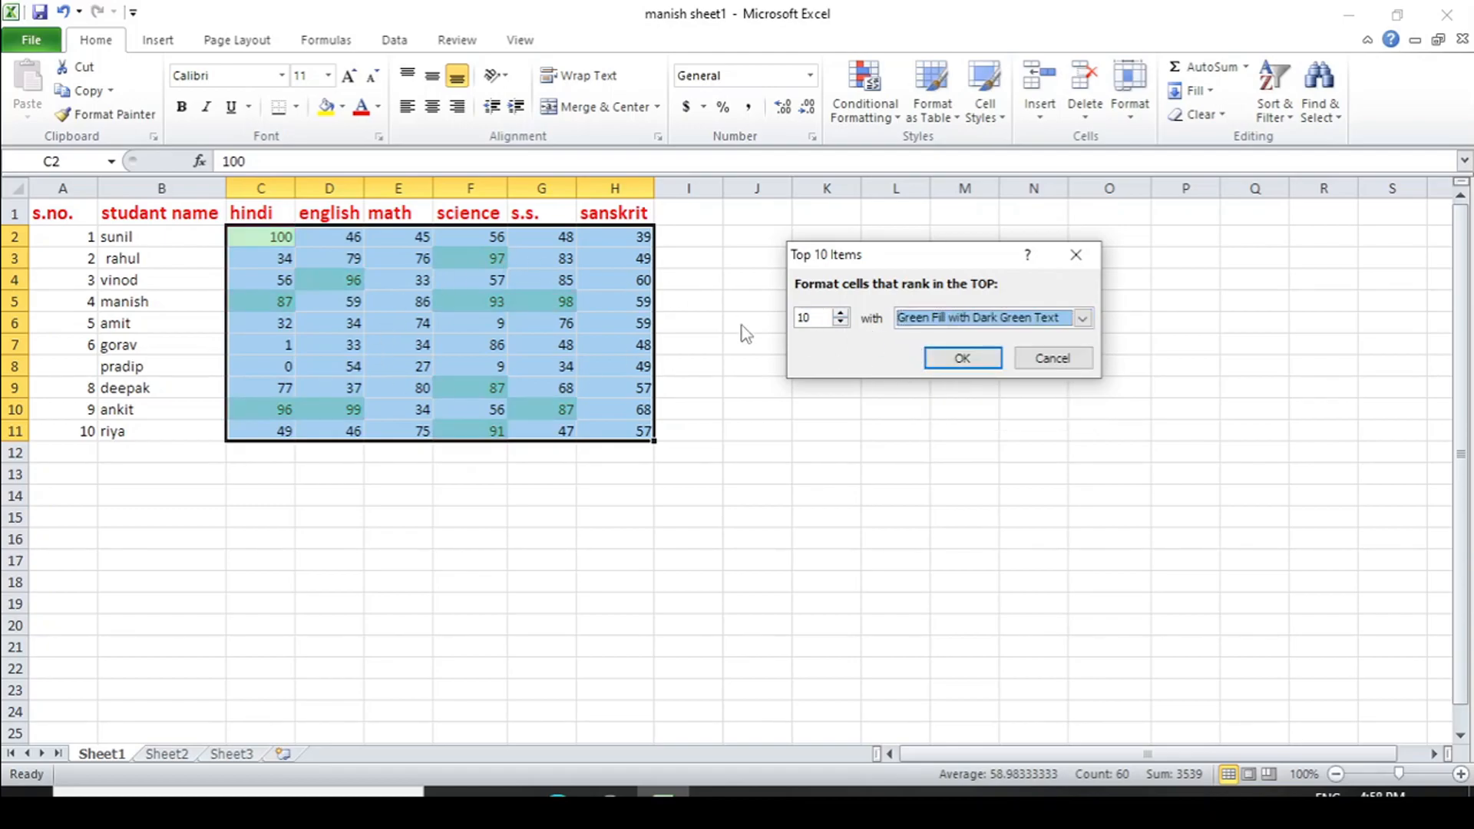
click(964, 359)
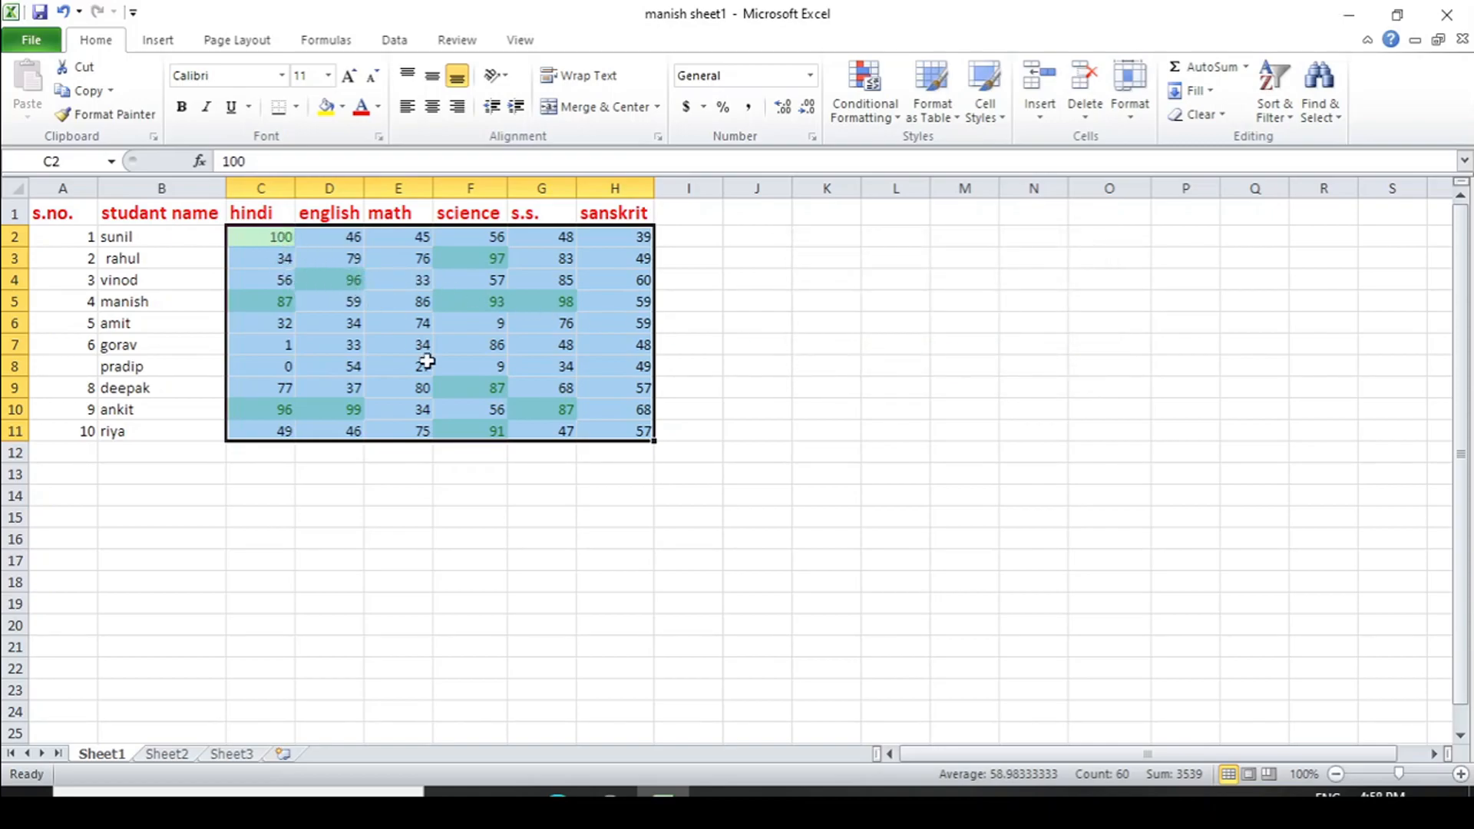
click(483, 497)
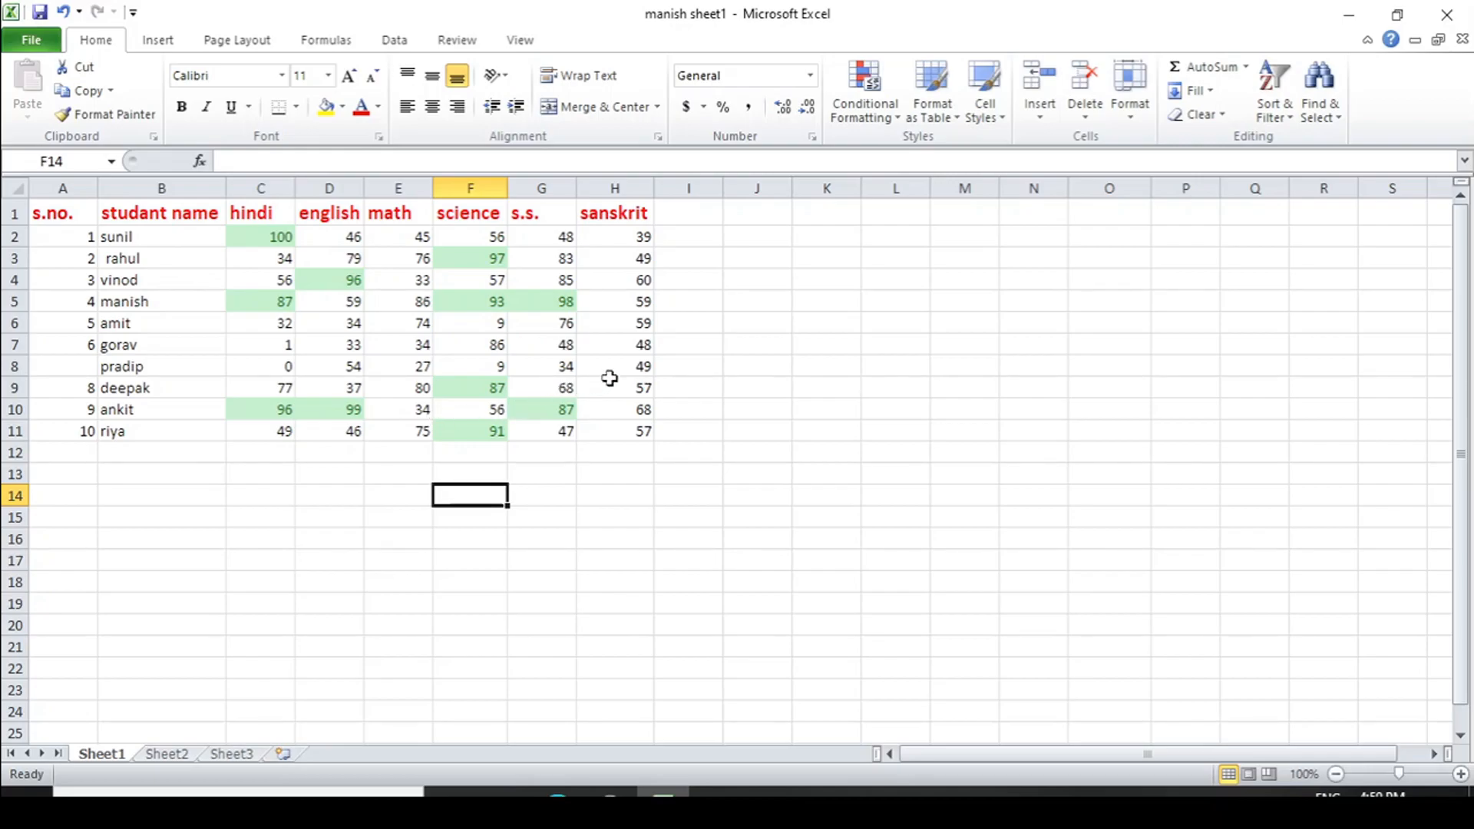
Highlight the bottom 10 items in C2:H11 with Light Red Fill with Dark Red Text
drag(238, 234, 607, 430)
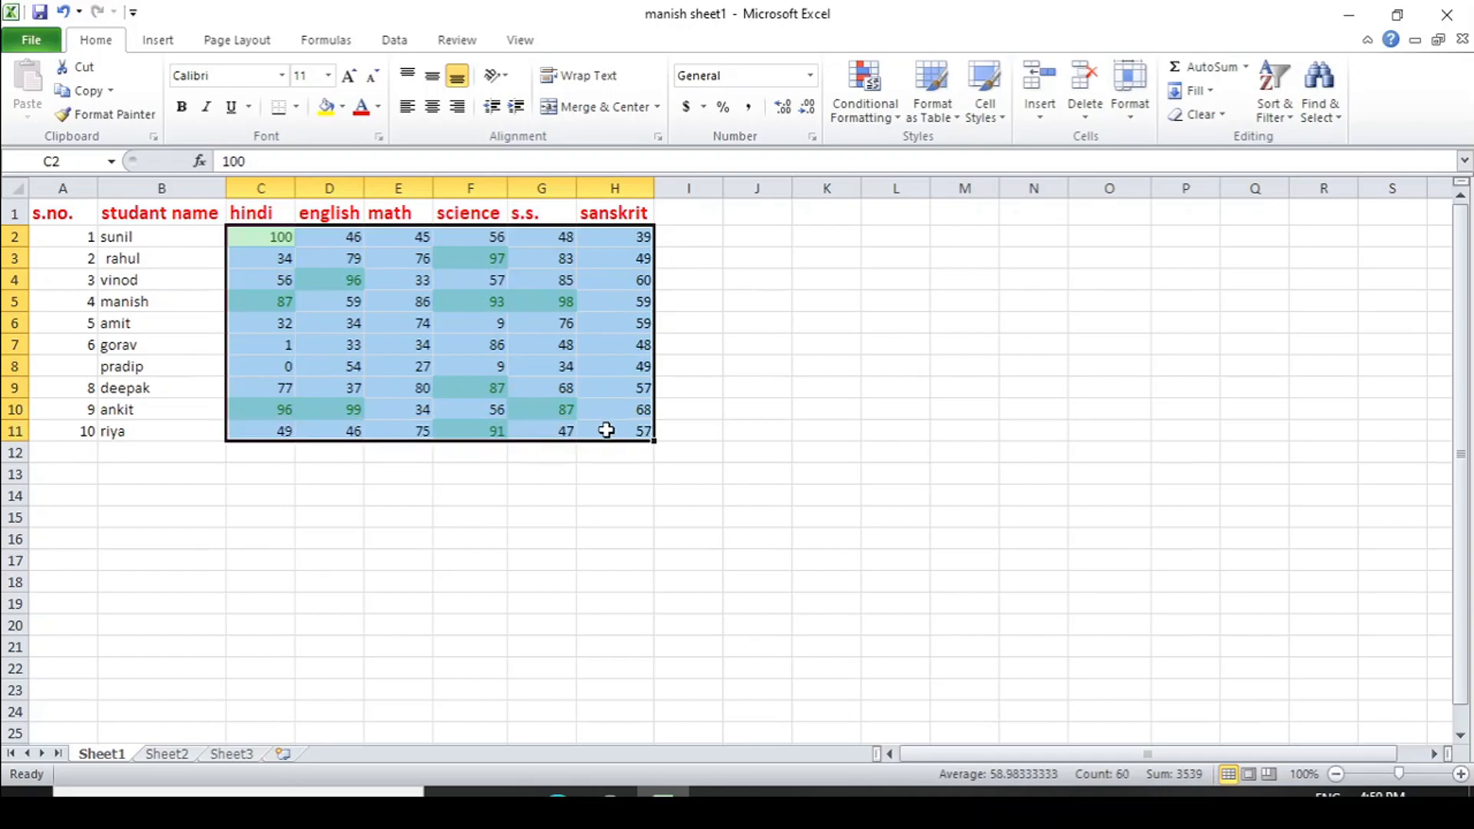
click(898, 121)
mouse_move(927, 214)
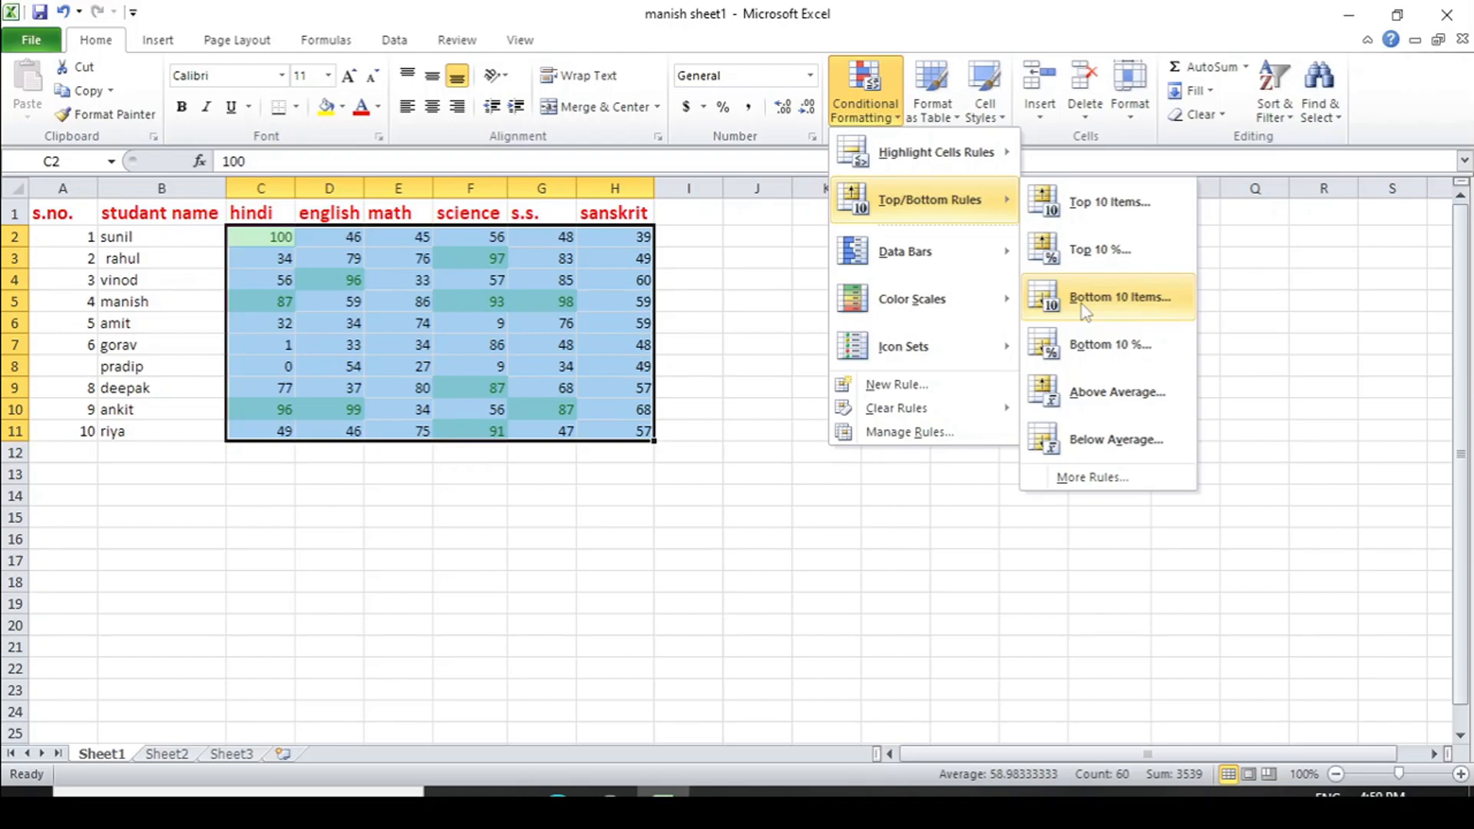
click(1085, 307)
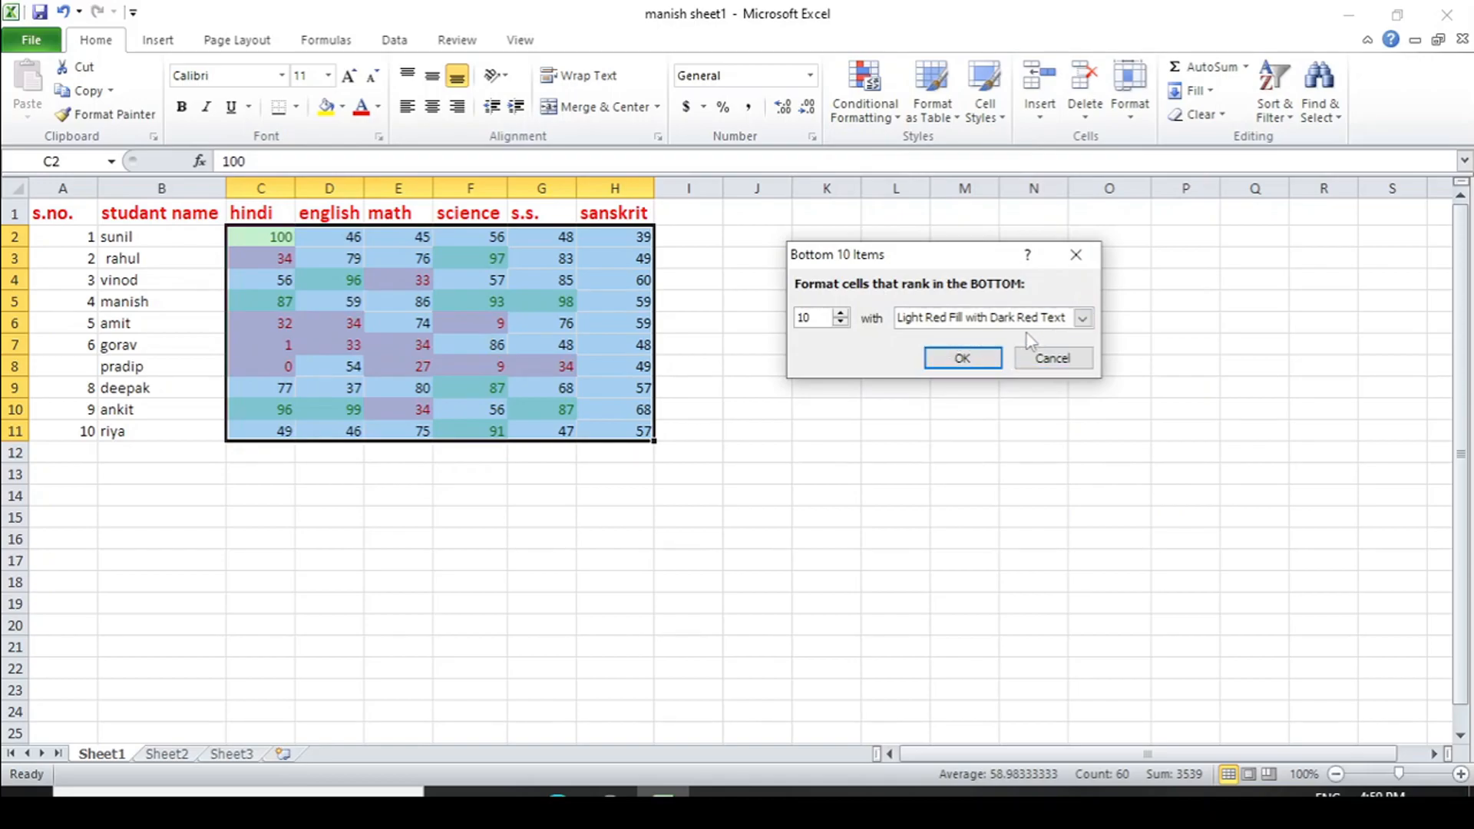
click(959, 359)
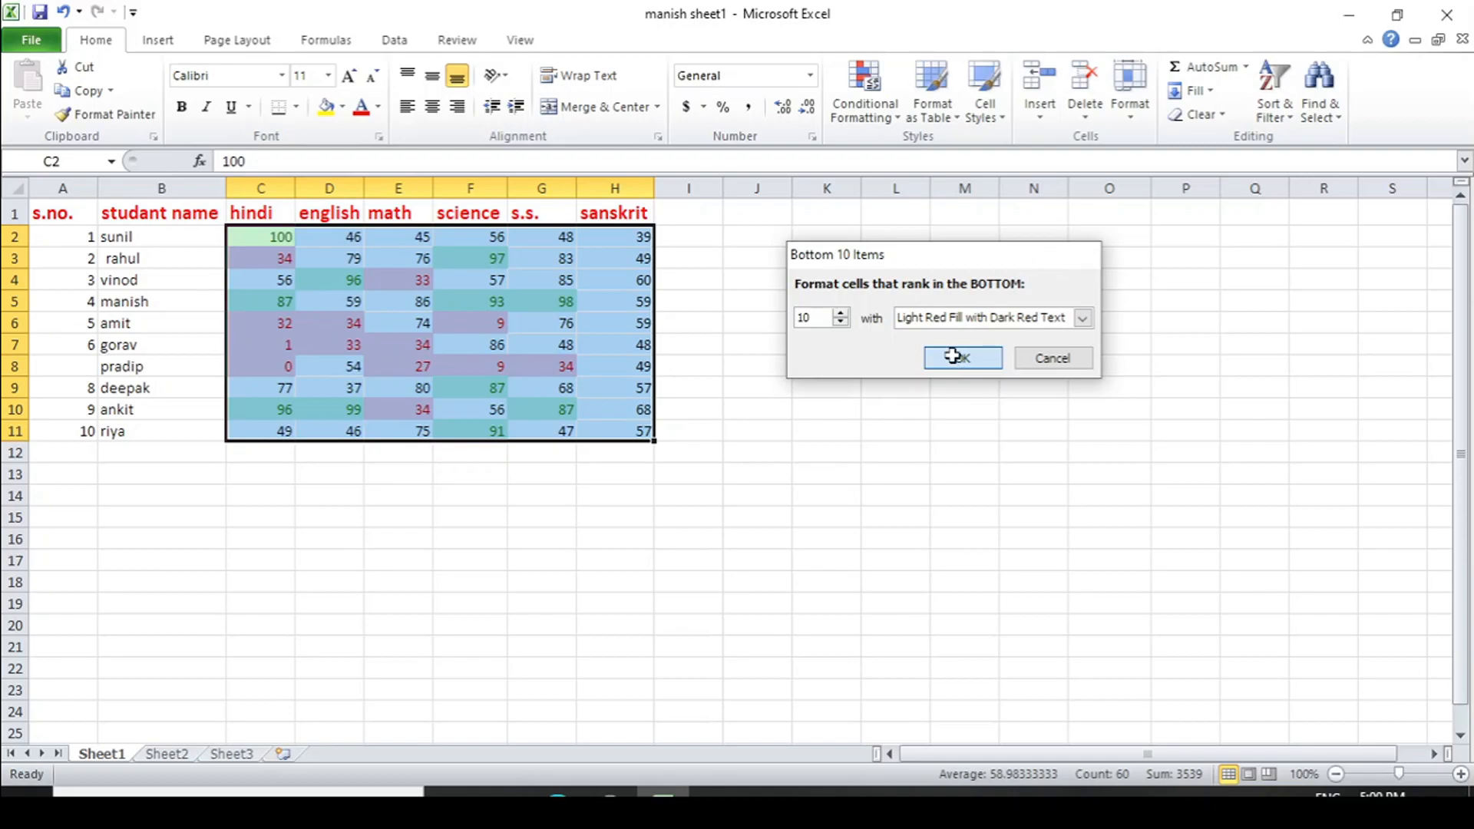
click(848, 447)
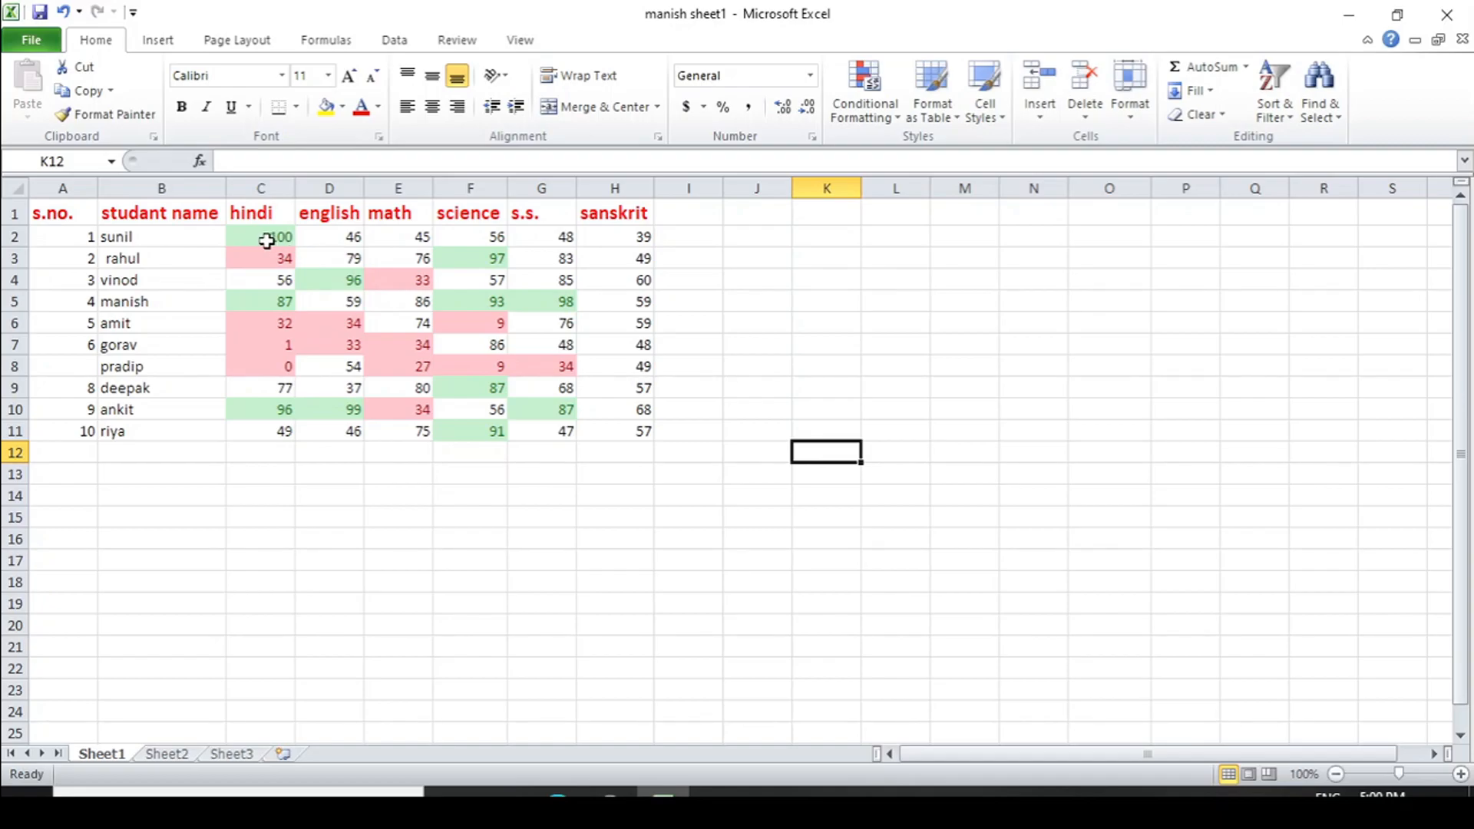
Clear all conditional formatting rules from the selected marks in C2:H11
drag(266, 241, 597, 422)
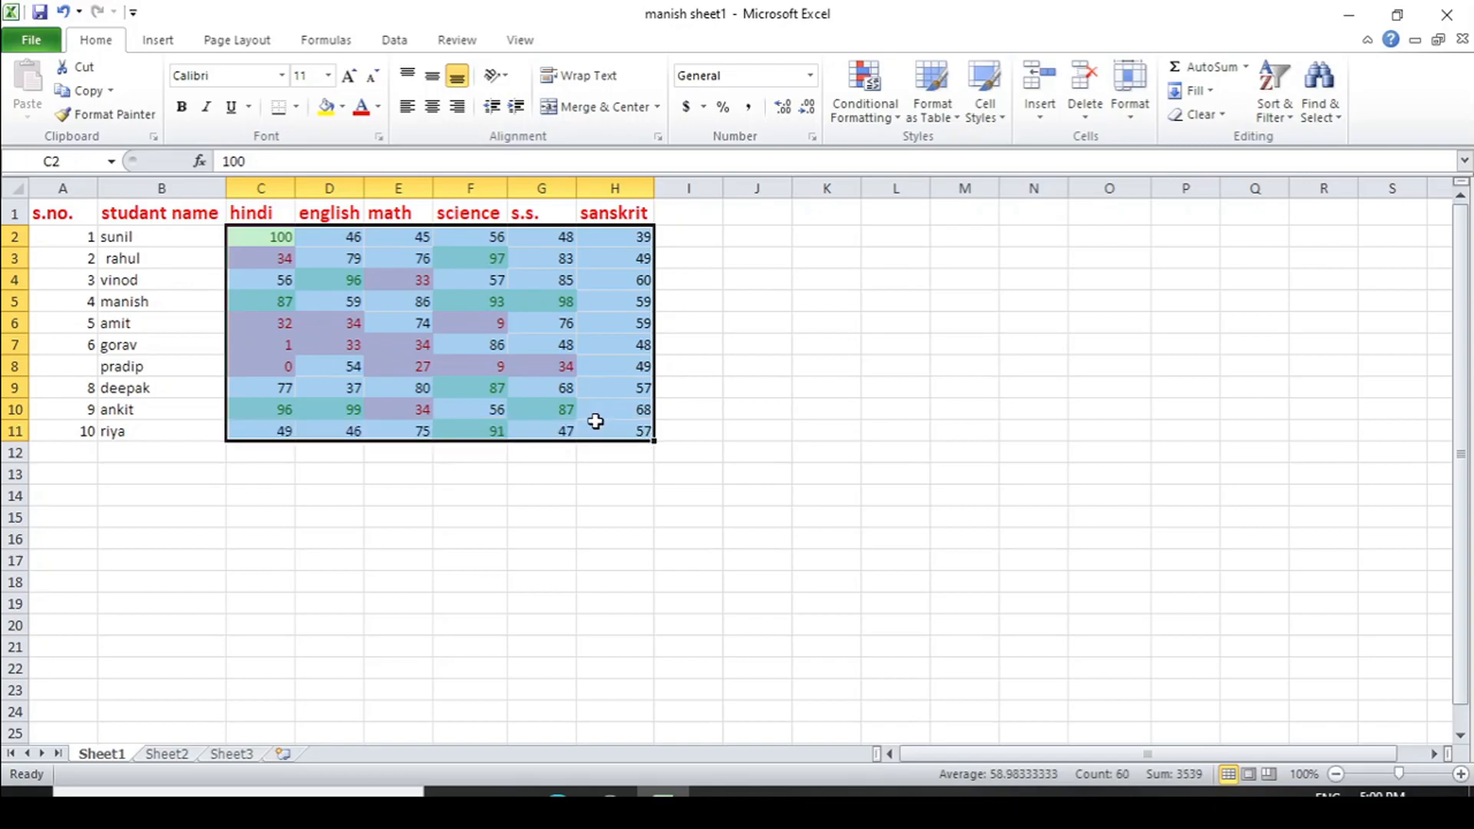
click(898, 119)
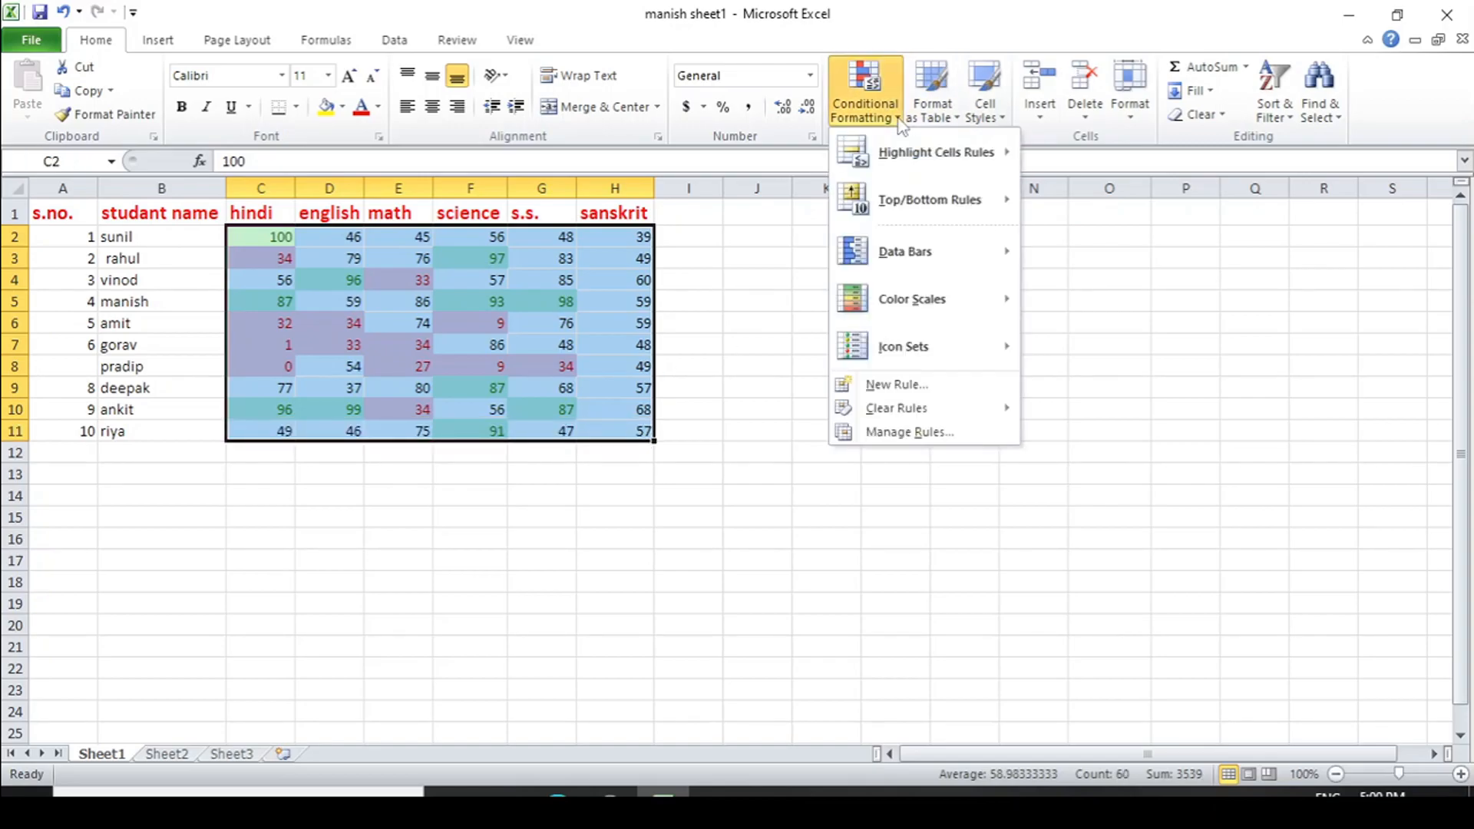
mouse_move(892, 413)
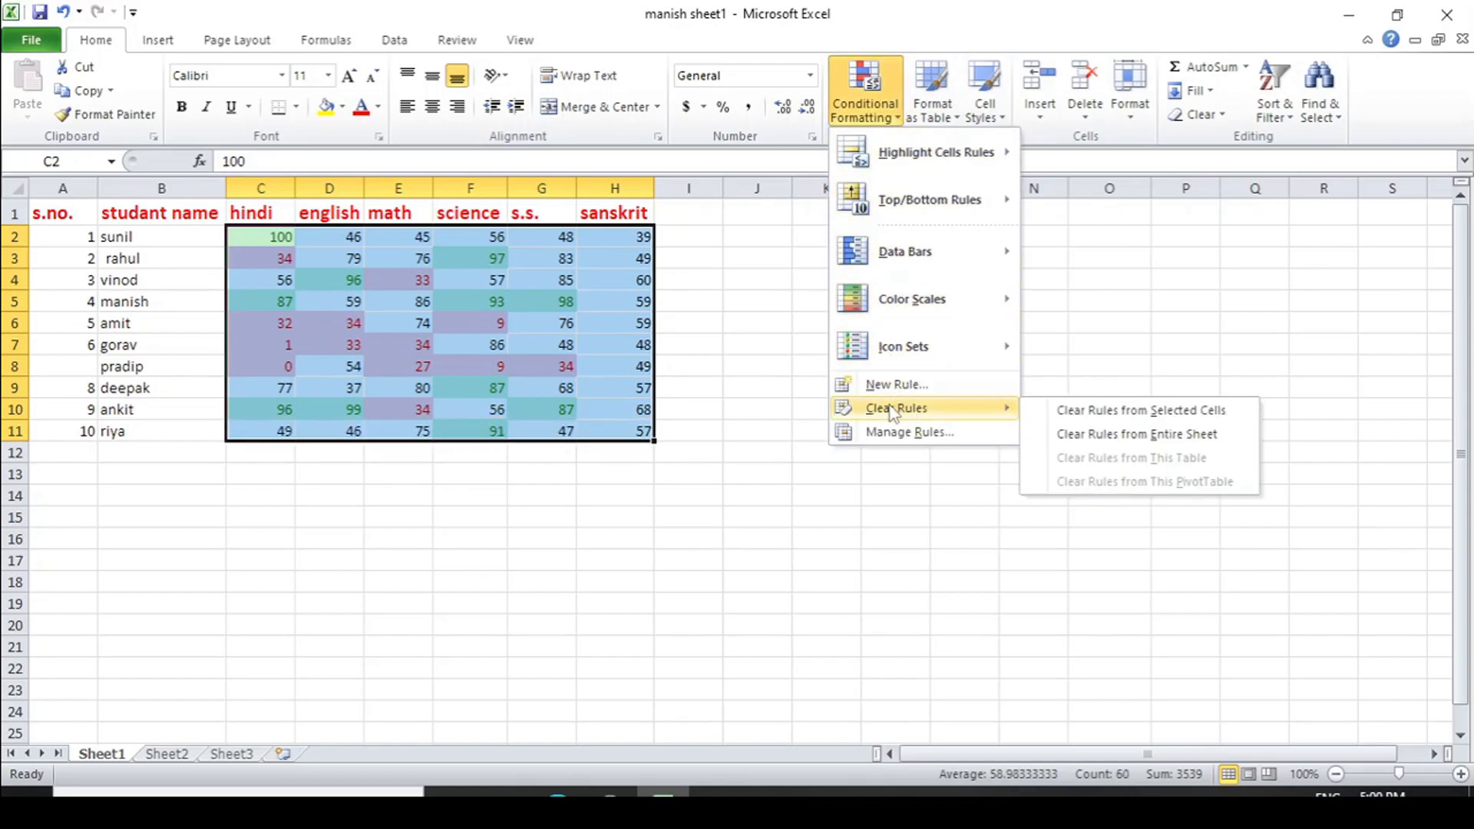
click(1108, 412)
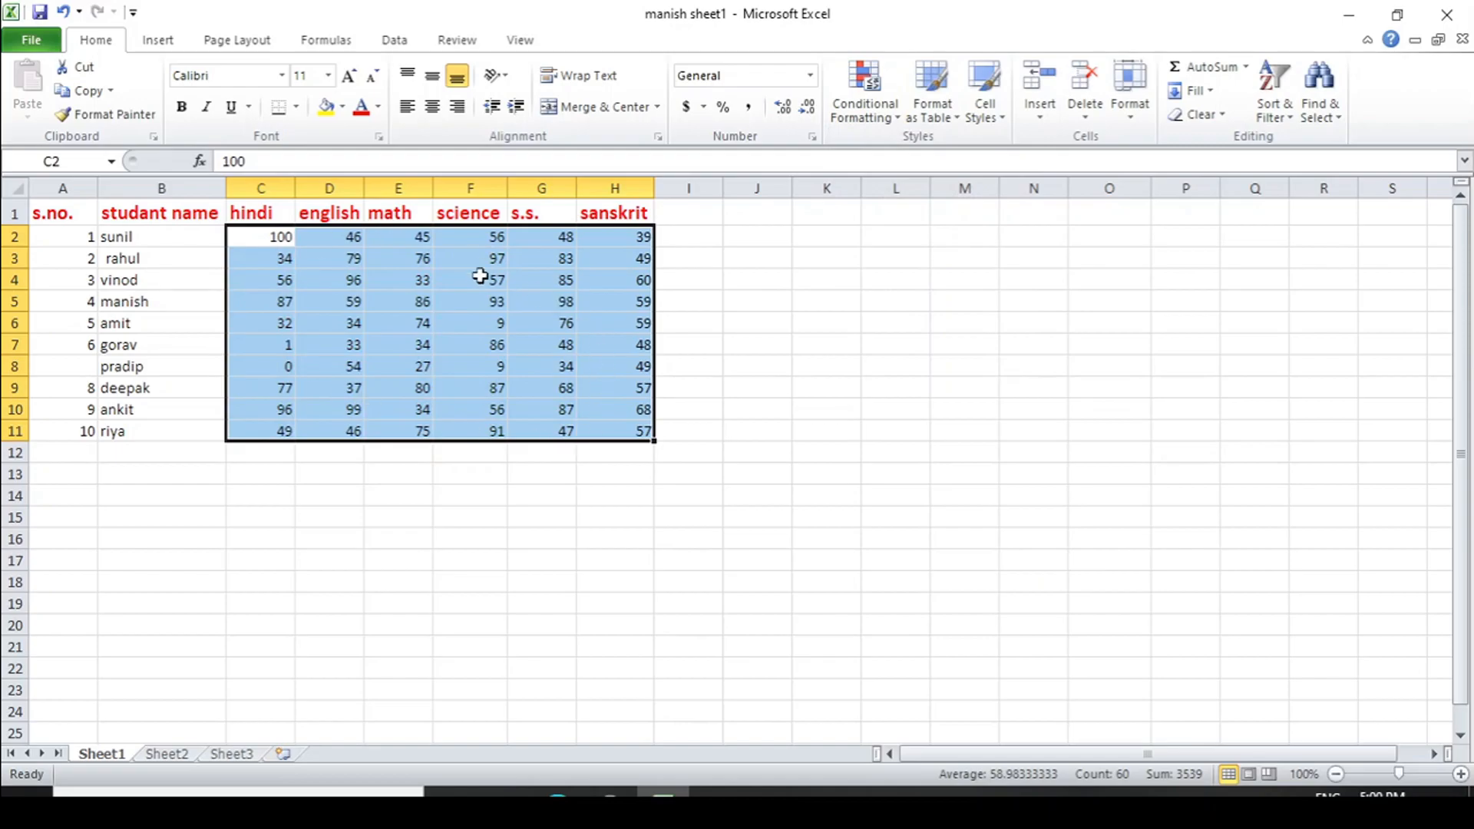
Highlight the top 10% of the marks in C2:H11 with Green Fill with Dark Green Text
click(896, 119)
mouse_move(905, 202)
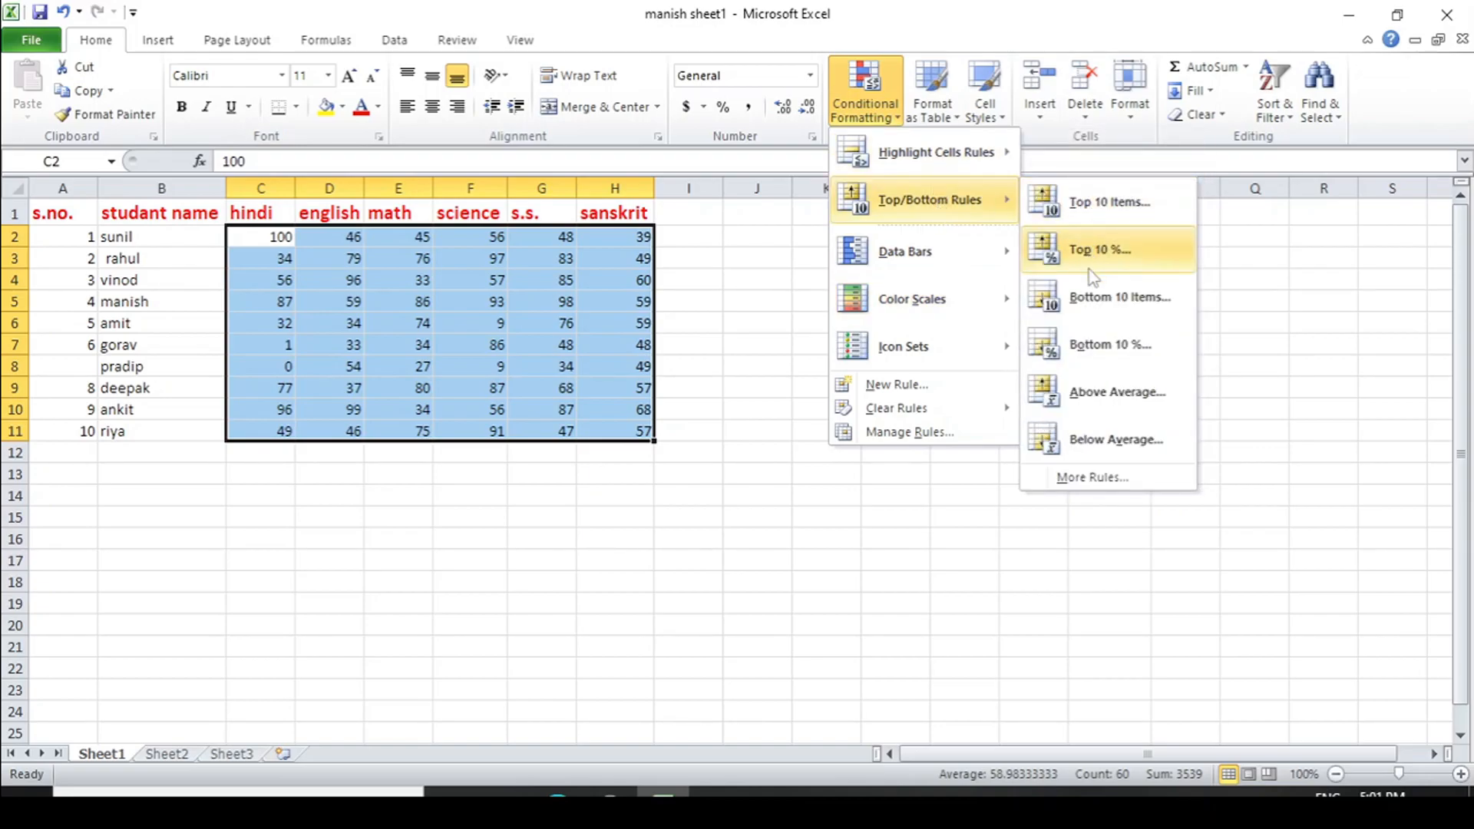
click(1089, 262)
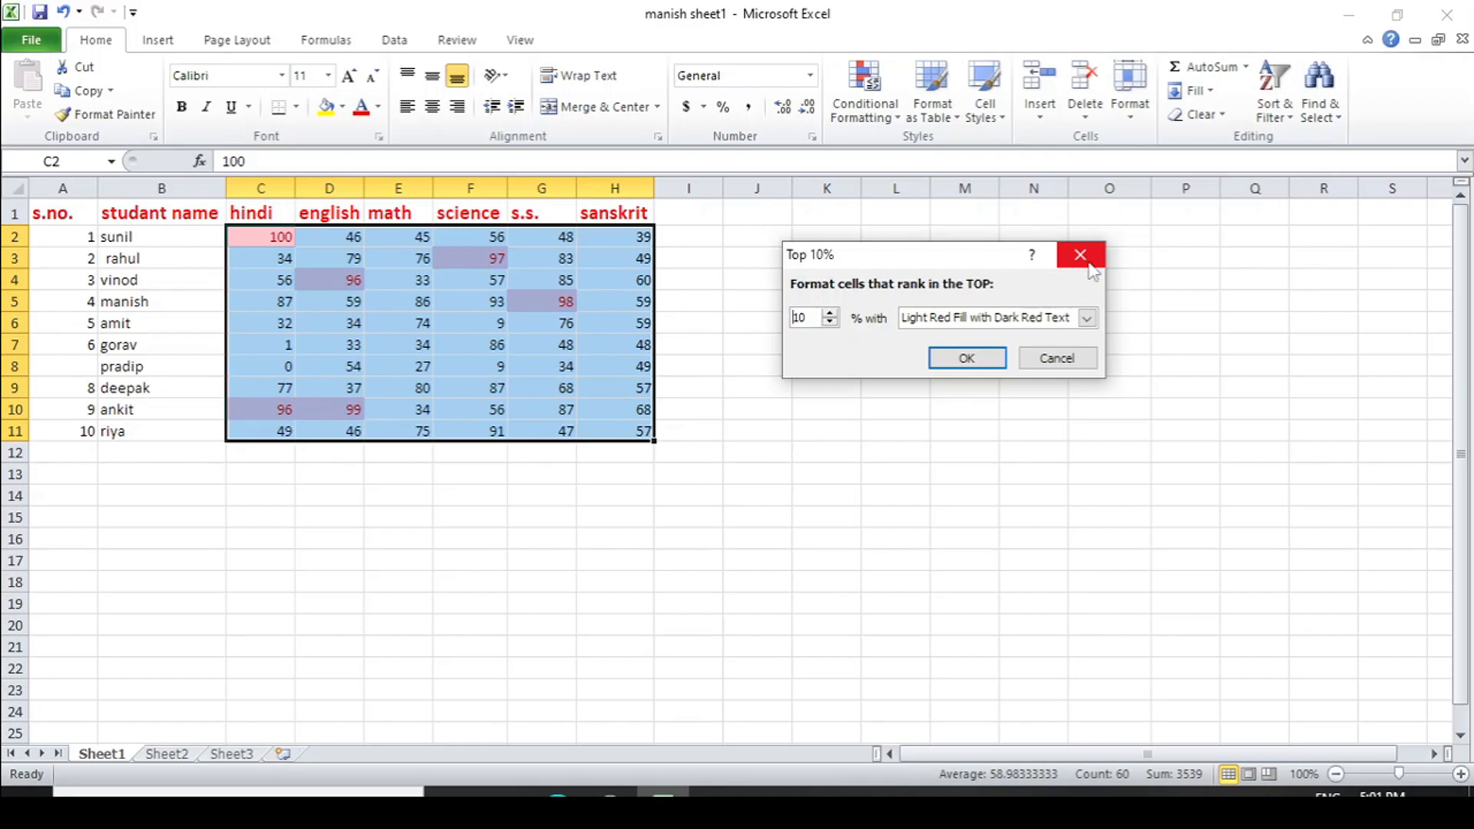
click(1087, 318)
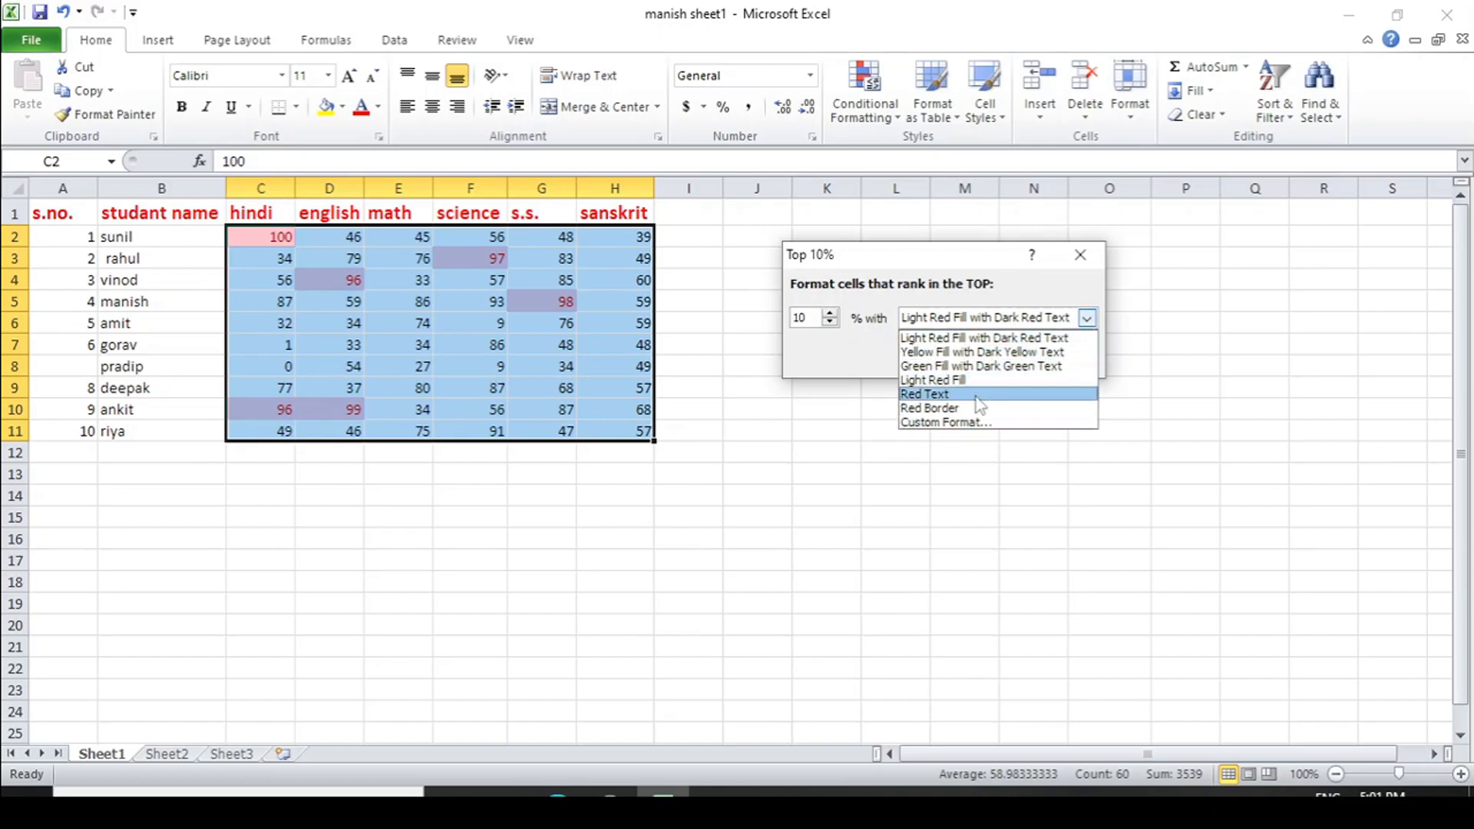
click(979, 365)
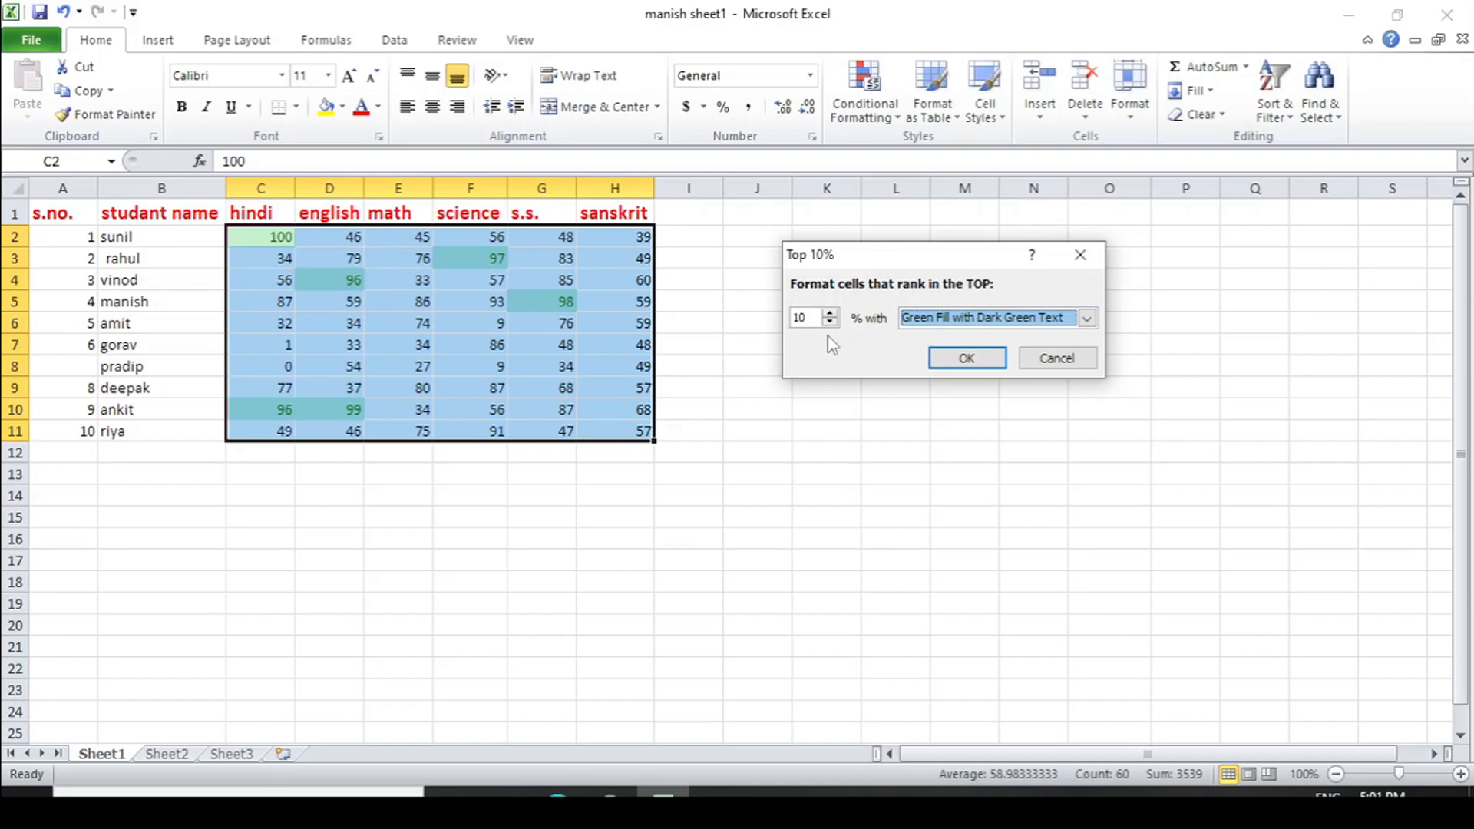
click(952, 359)
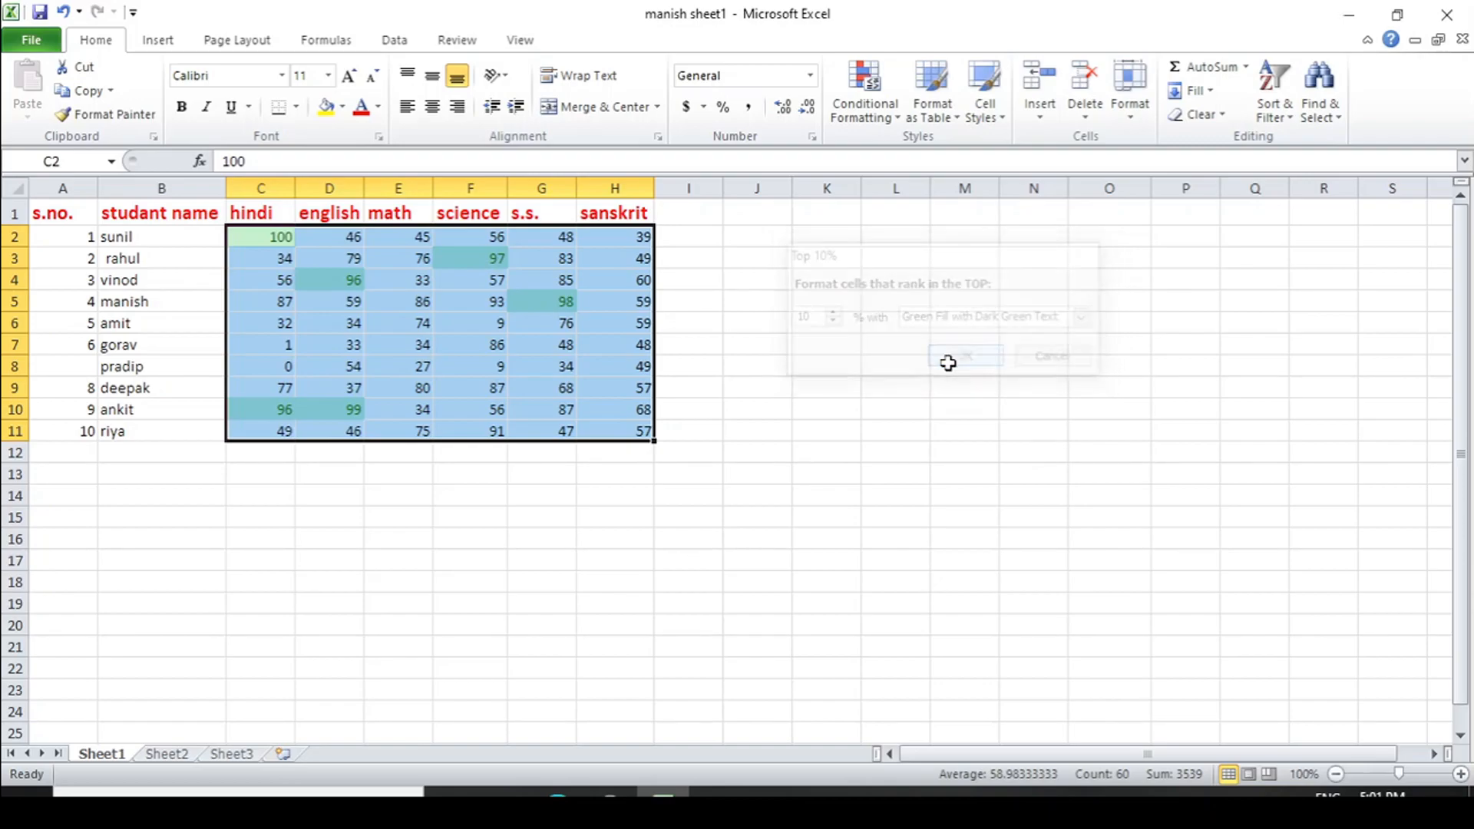
click(443, 559)
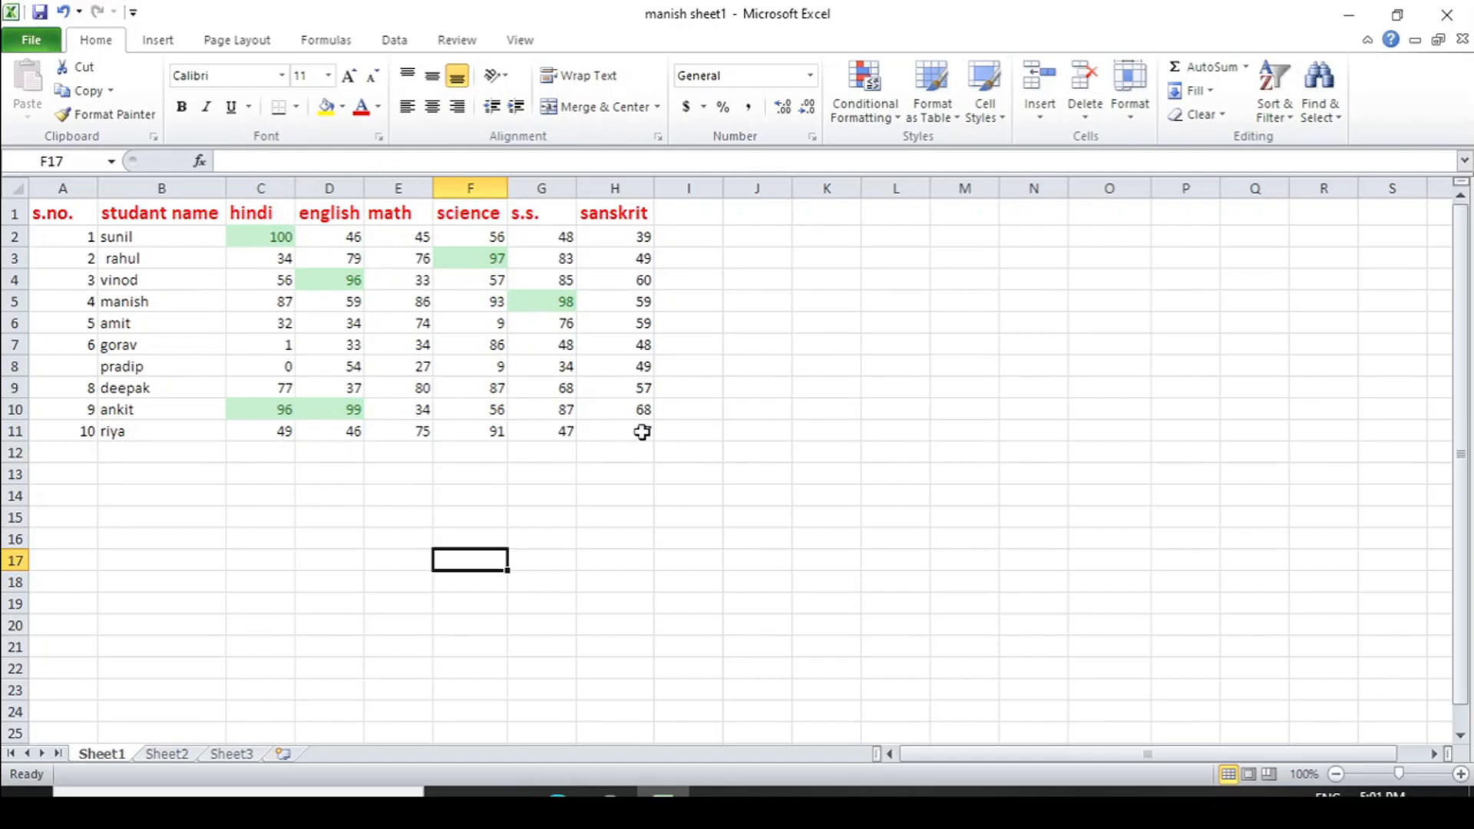
Highlight the bottom 10% of the marks in C2:H11 with Light Red Fill with Dark Red Text
drag(282, 233, 614, 418)
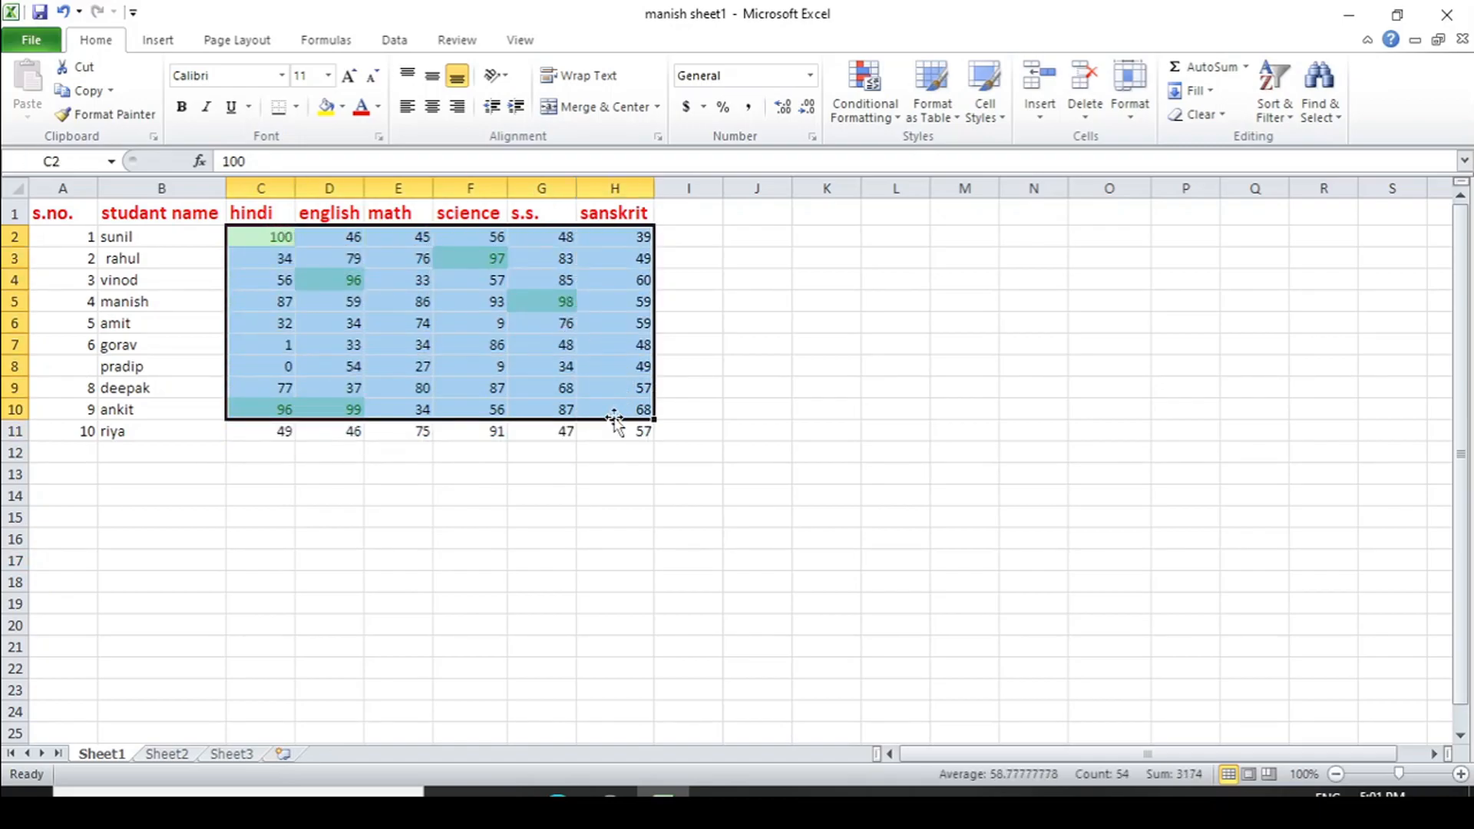
drag(259, 236, 637, 429)
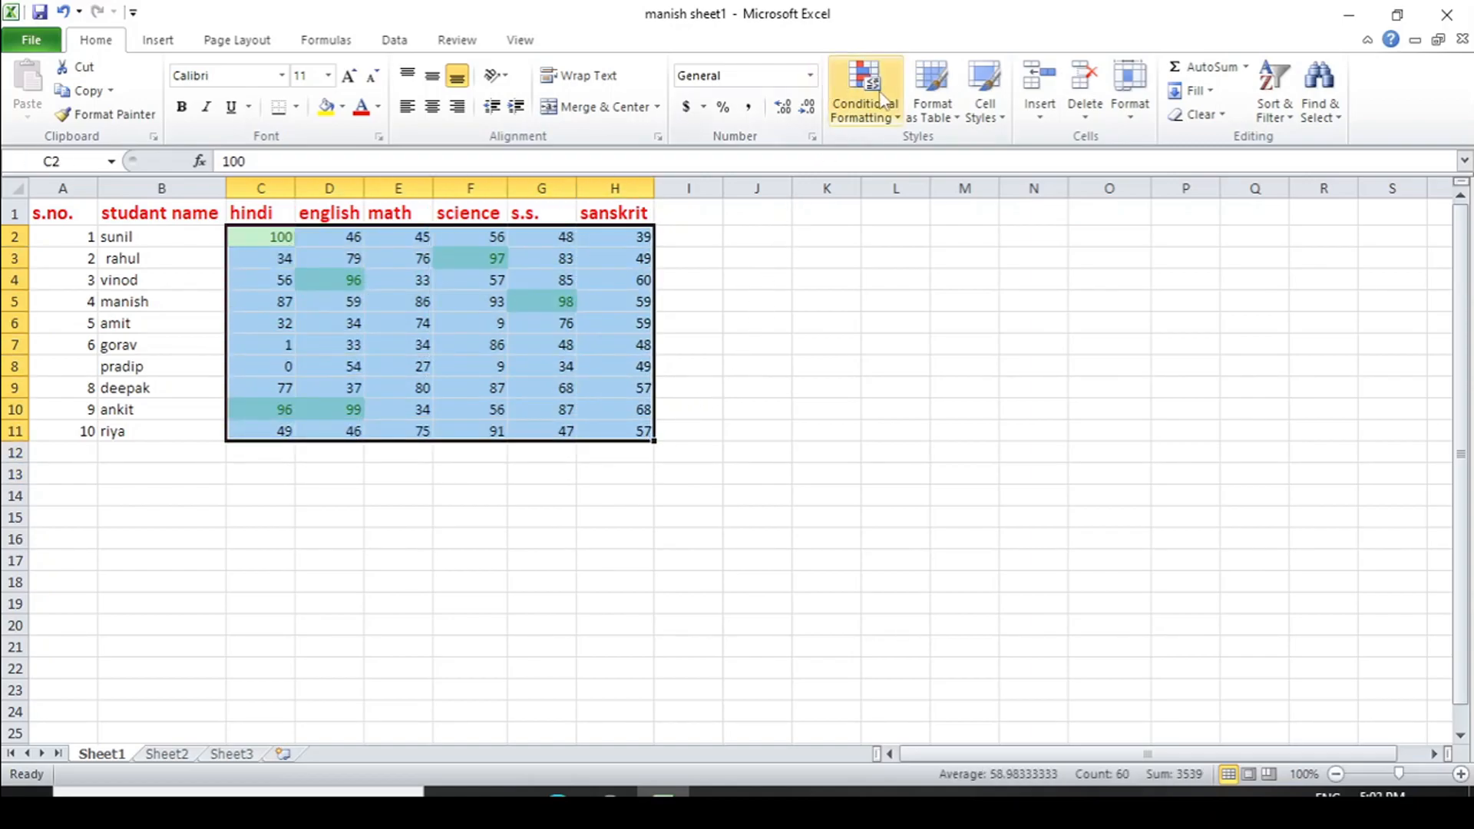
click(898, 119)
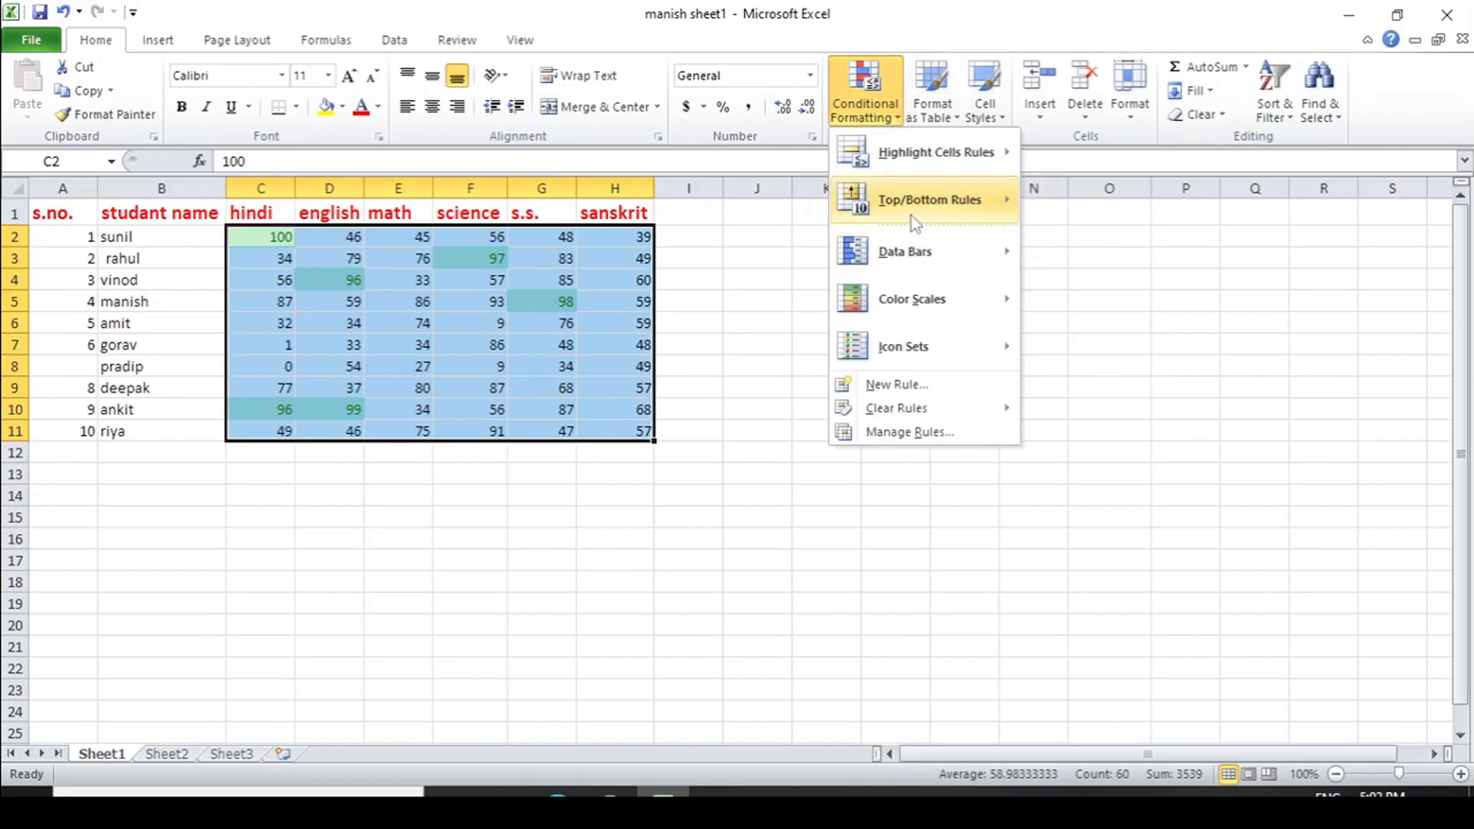
mouse_move(910, 205)
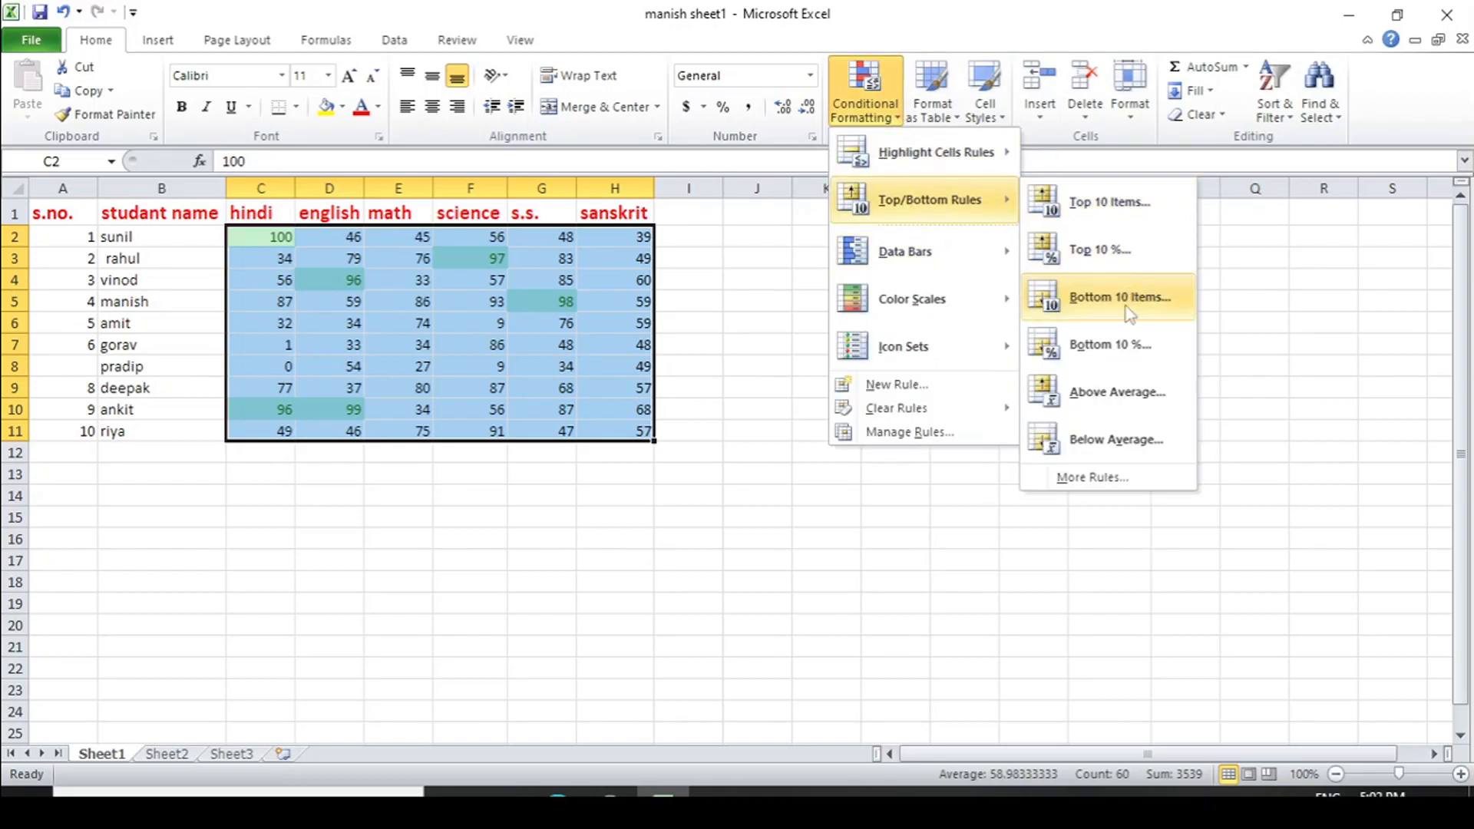
click(1156, 359)
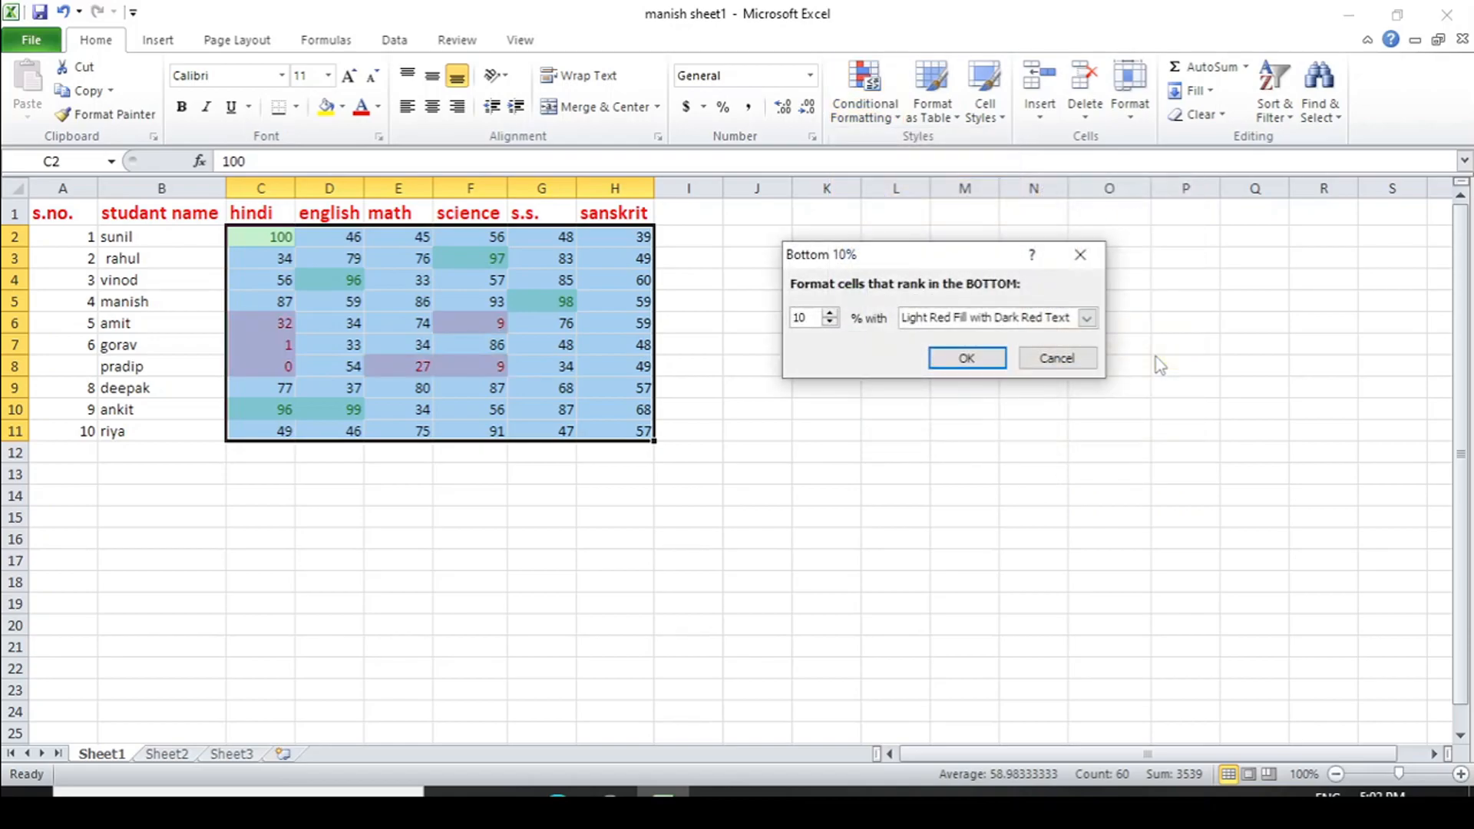
click(971, 358)
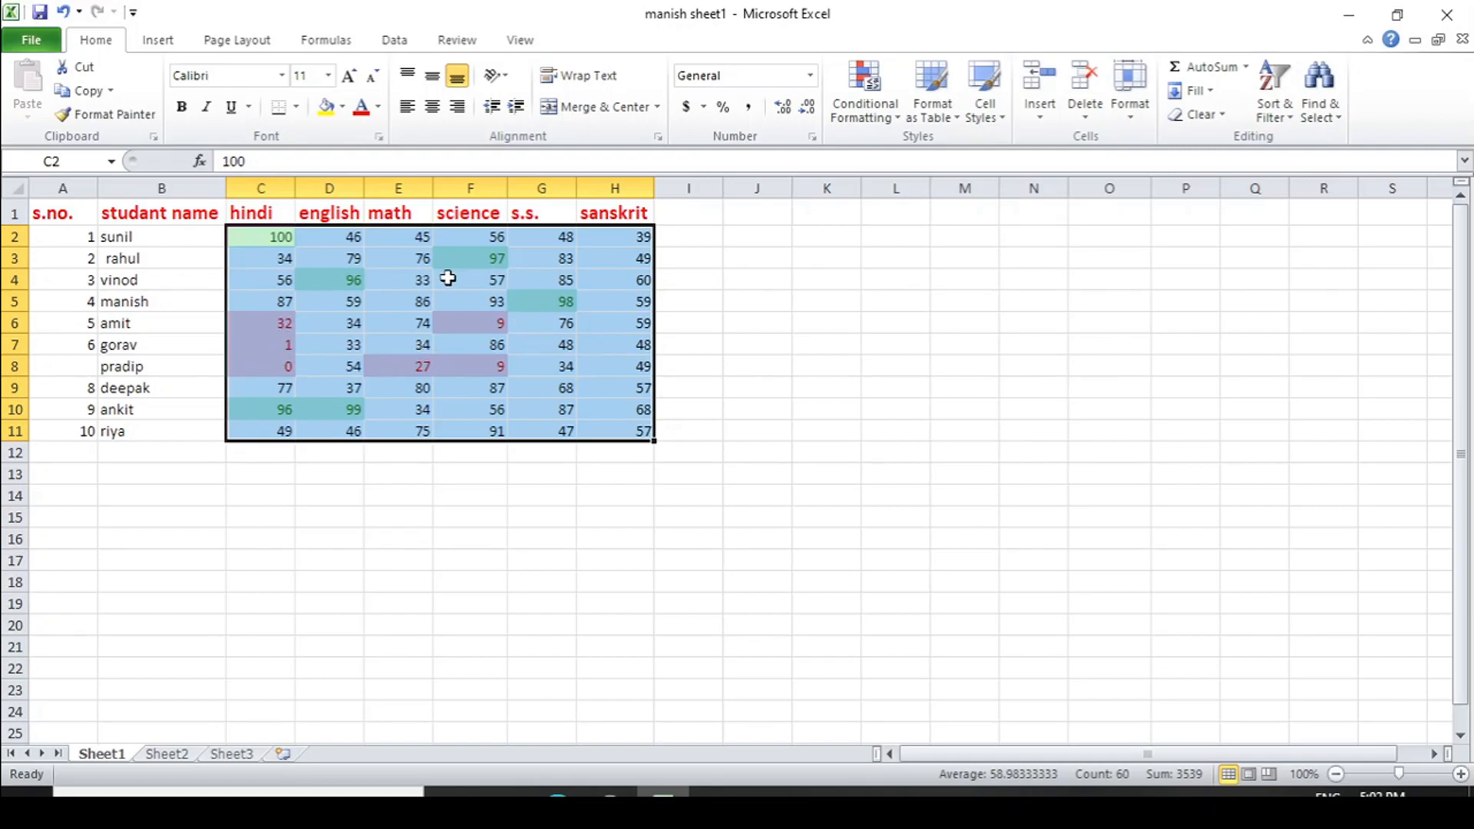
Clear the top and bottom 10% conditional formatting rules from the selected marks in C2:H11
click(897, 121)
mouse_move(900, 413)
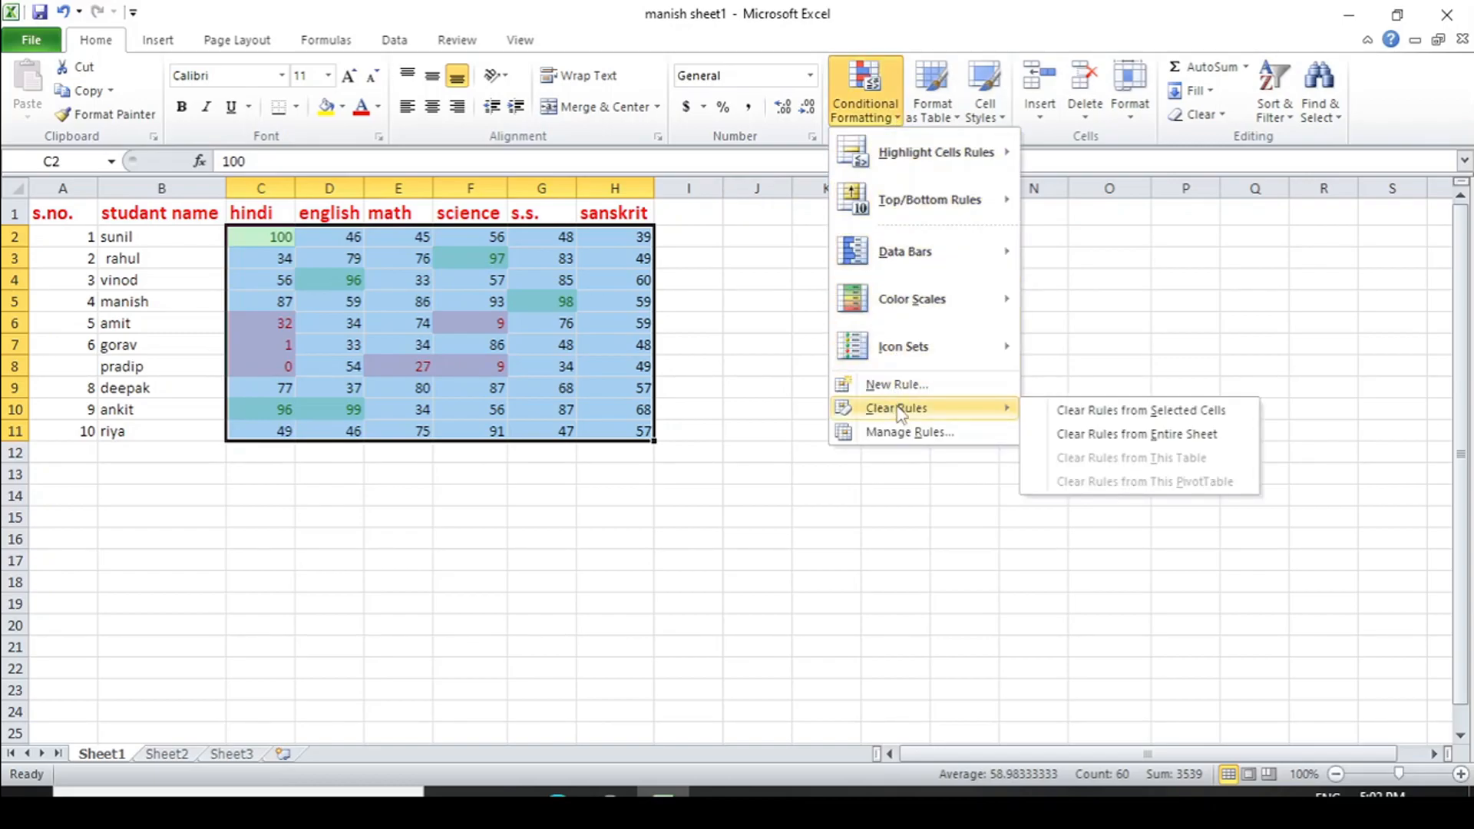
click(1093, 410)
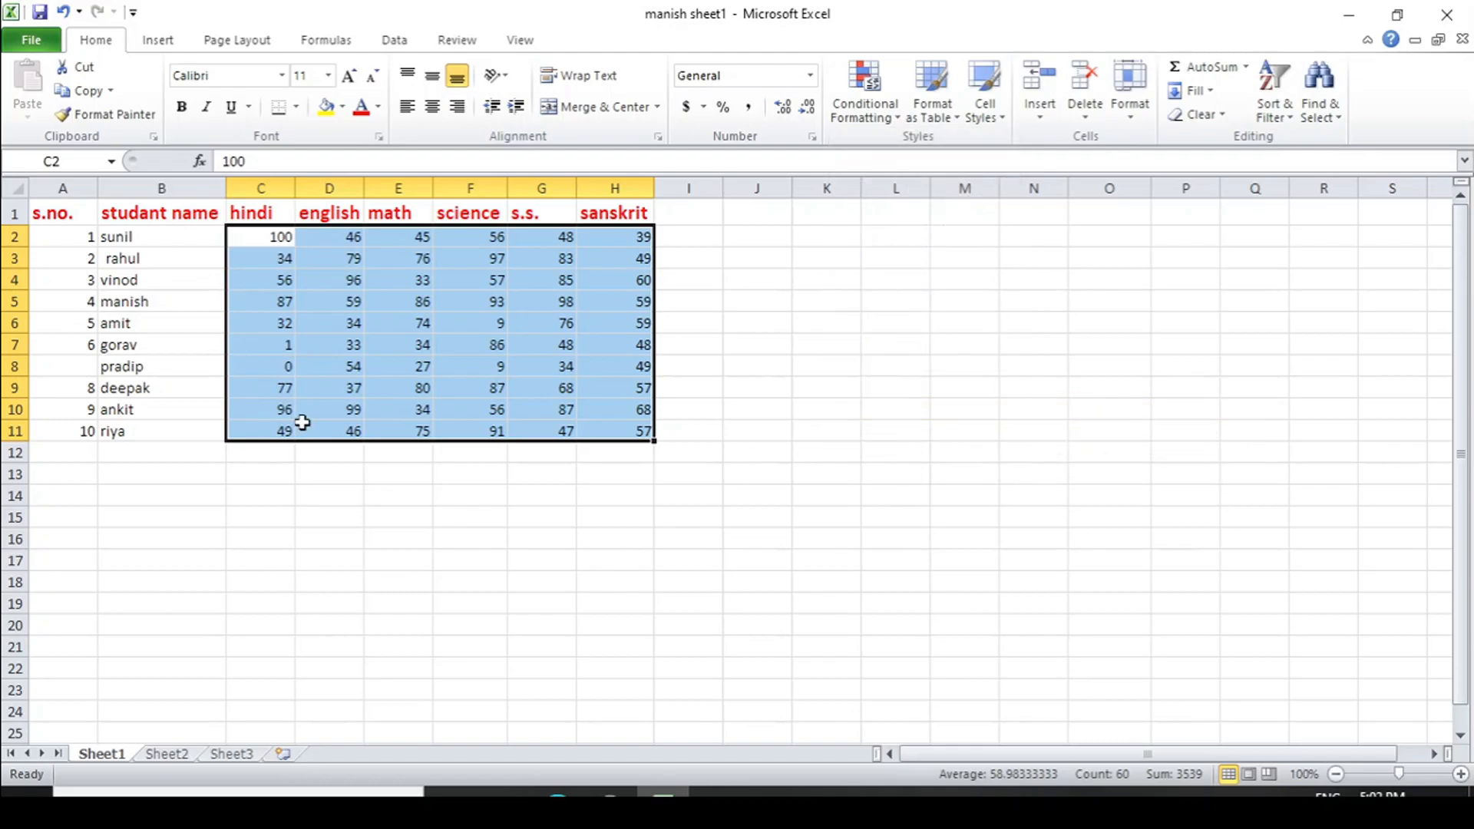
Highlight the above-average marks in C2:H11 with Light Red Fill with Dark Red Text
click(893, 121)
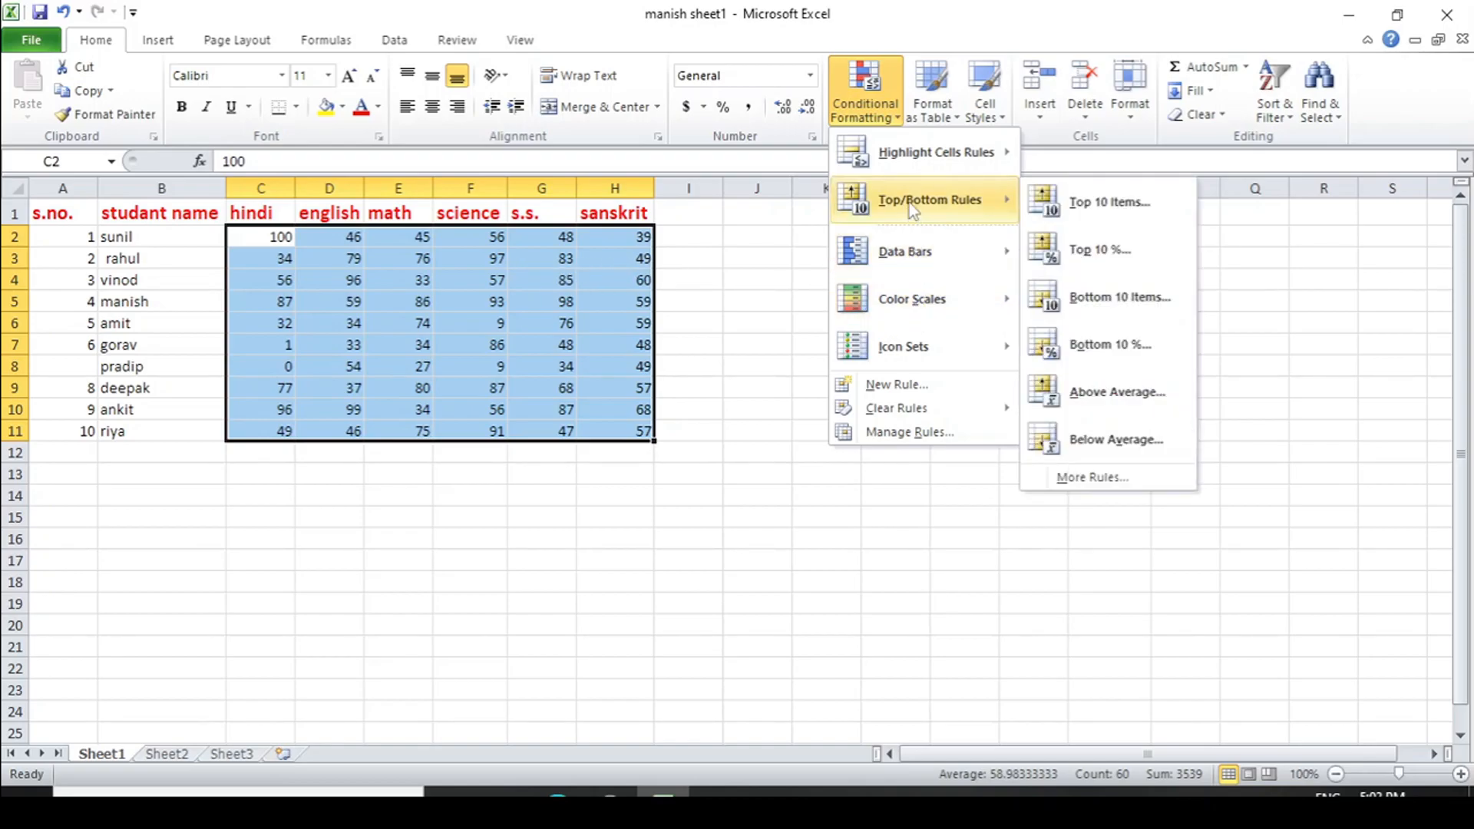
click(1119, 401)
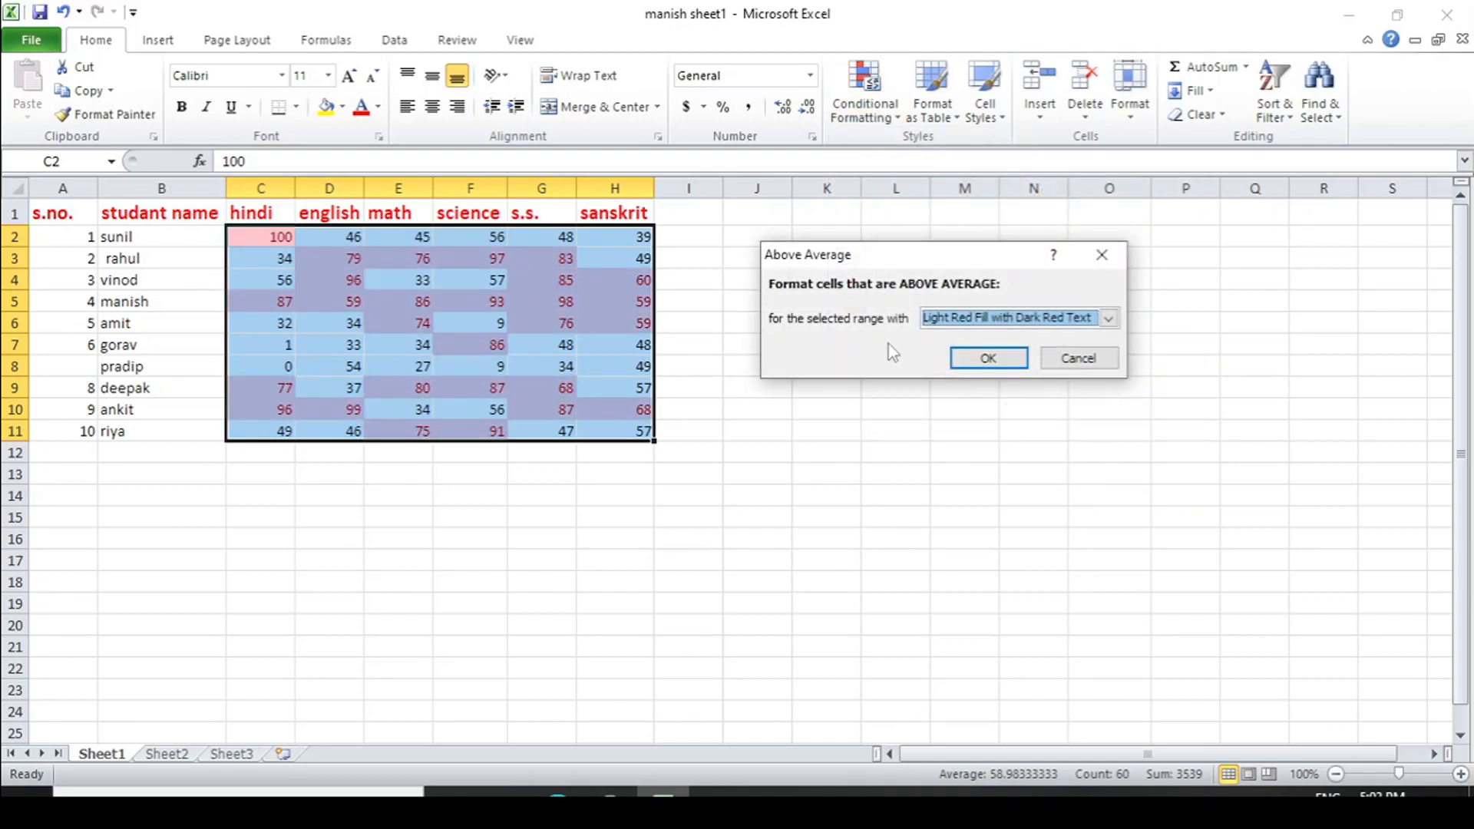
click(1110, 321)
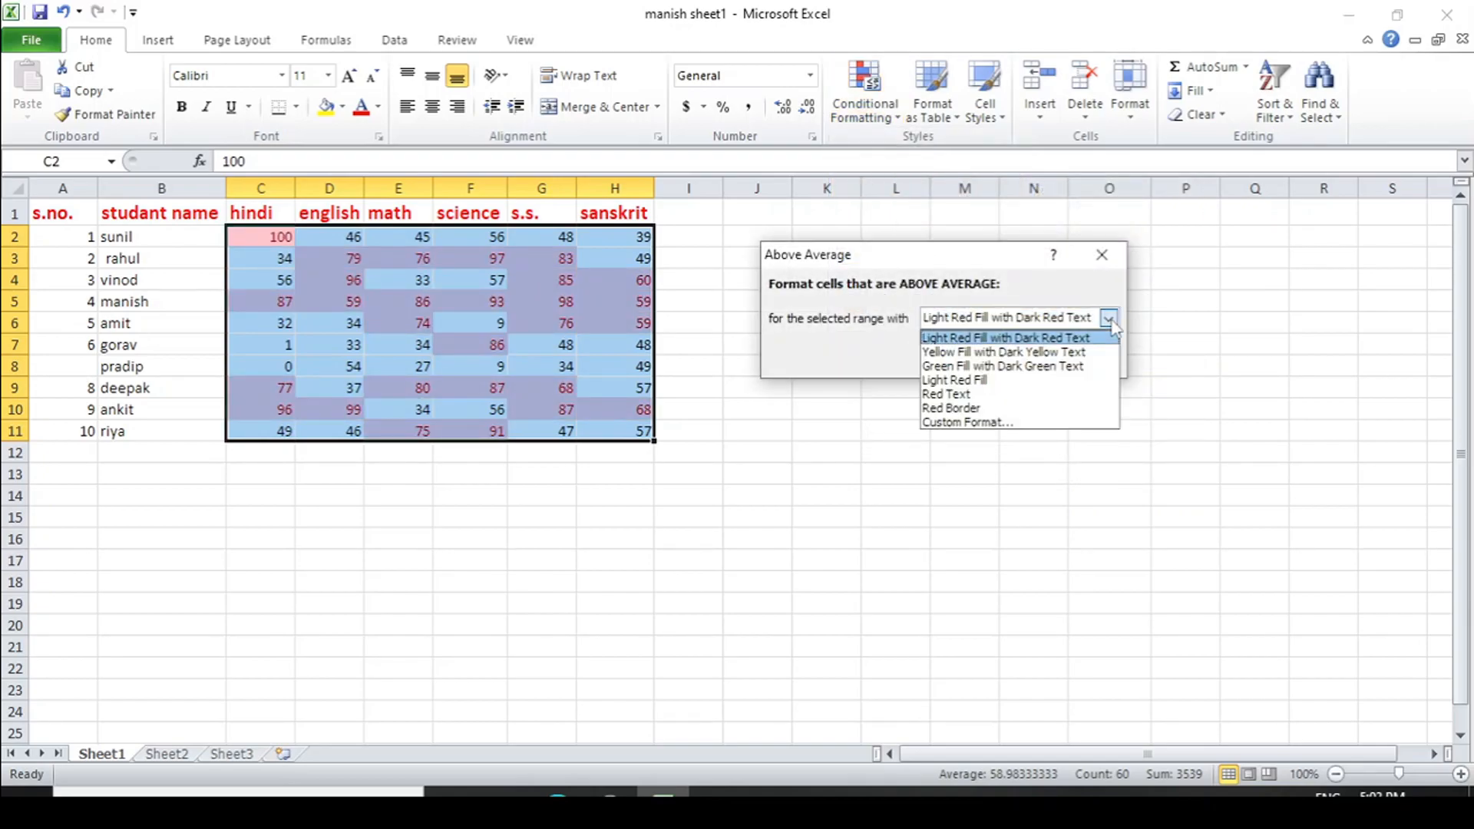
click(1109, 320)
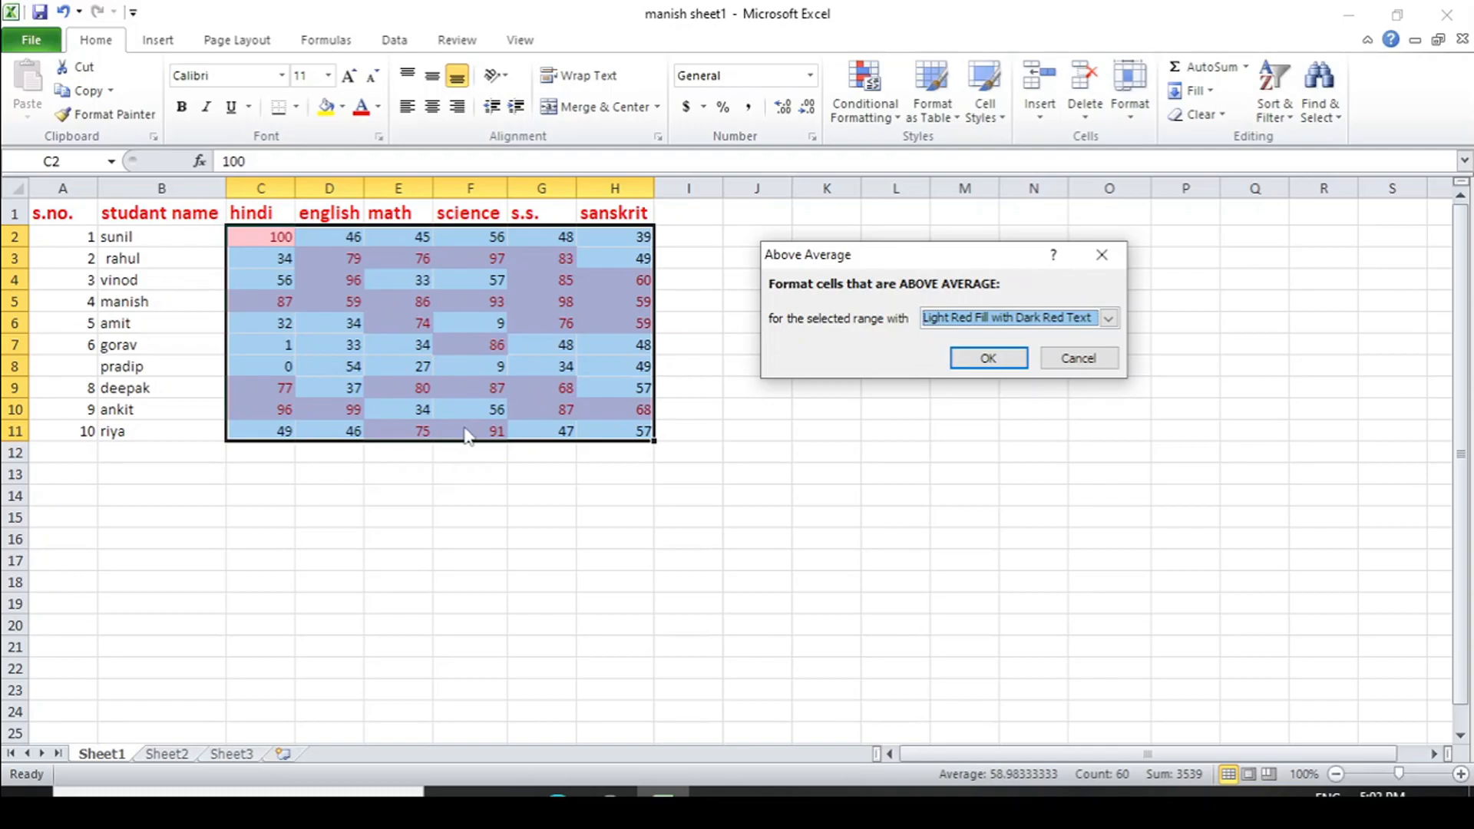
click(990, 359)
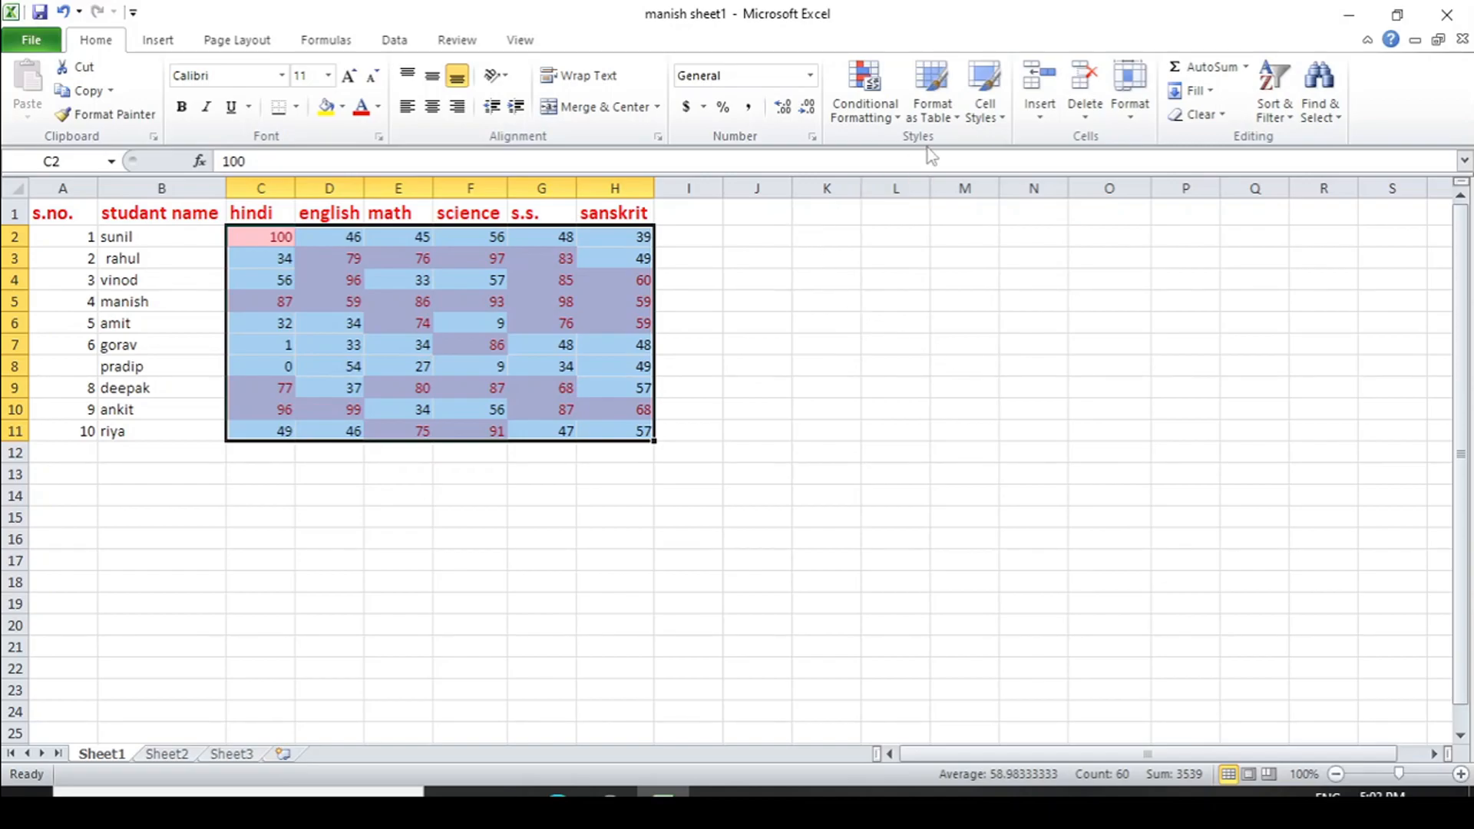
Highlight the below-average marks in C2:H11 with Green Fill with Dark Green Text and deselect the range
click(896, 117)
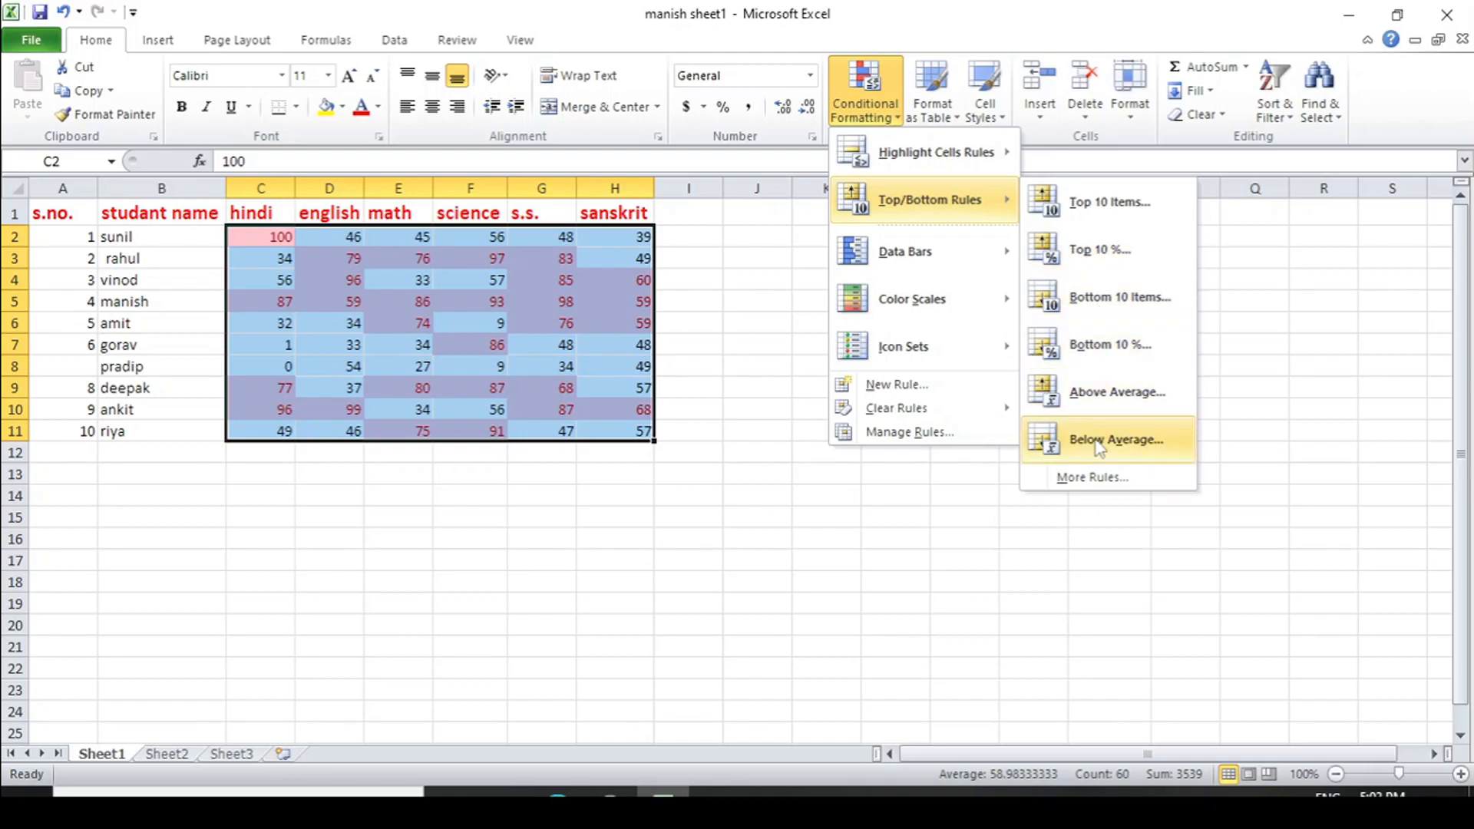
click(1099, 447)
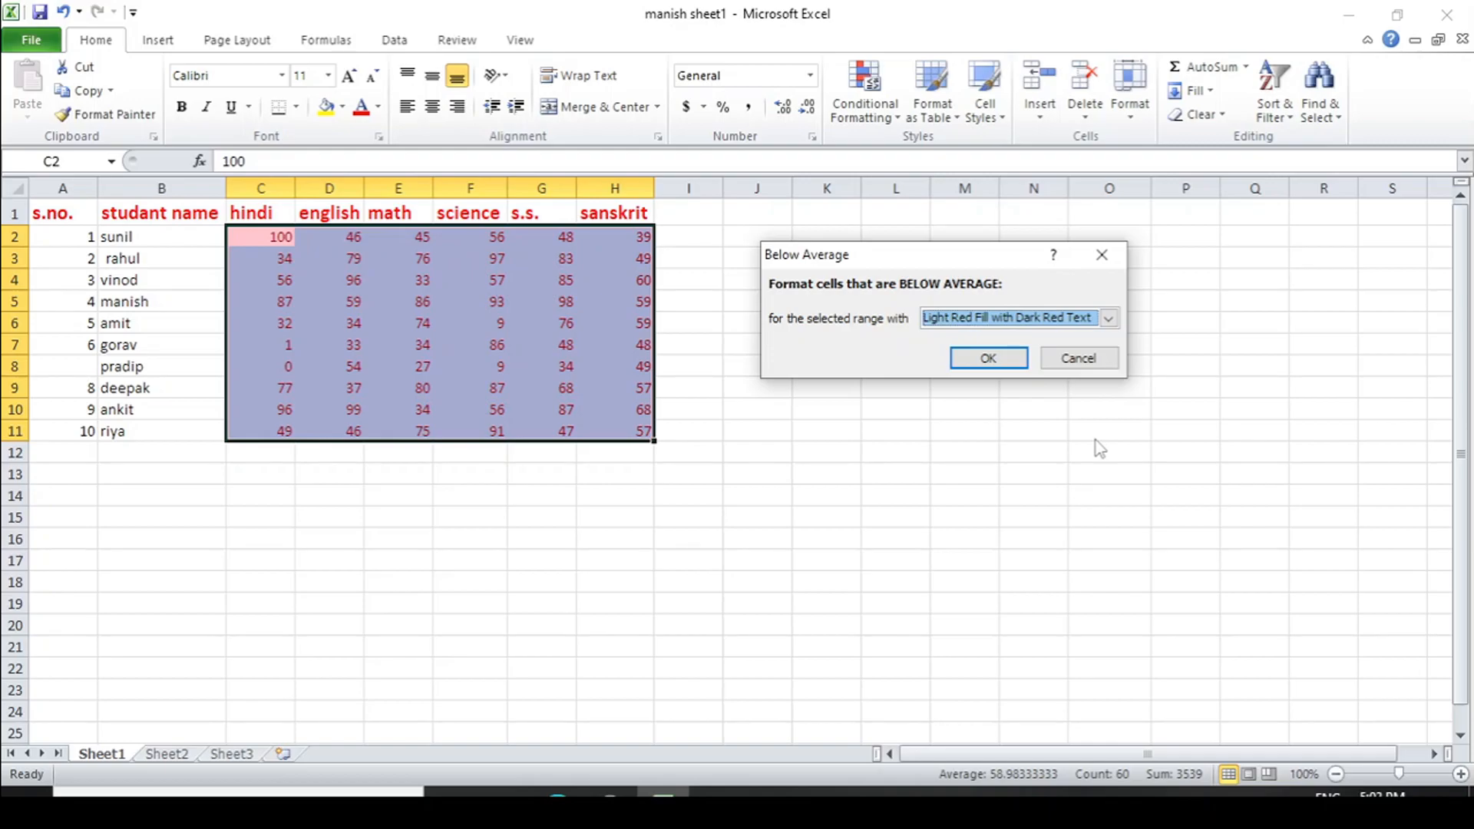
click(1108, 317)
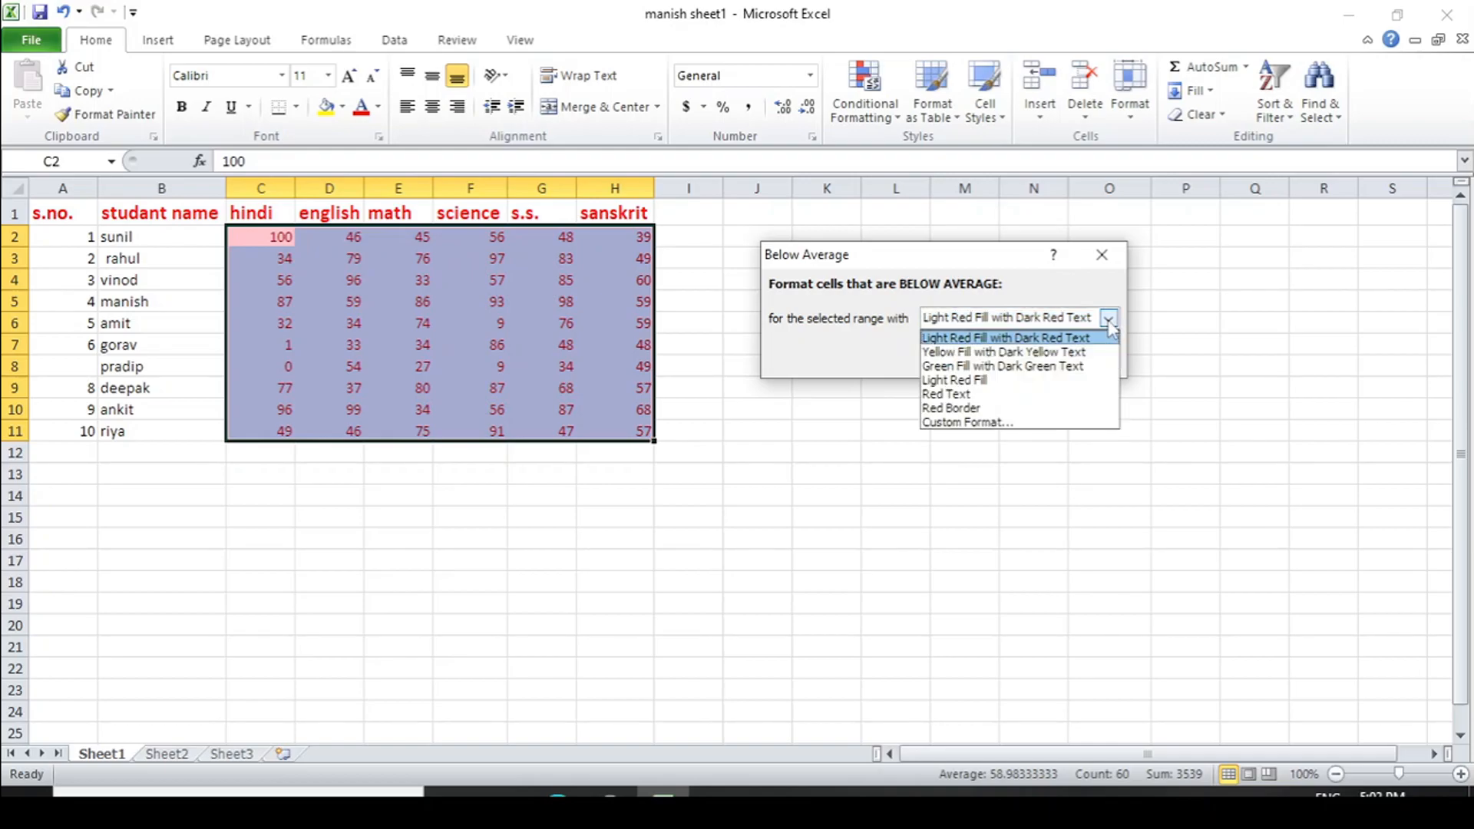
click(982, 368)
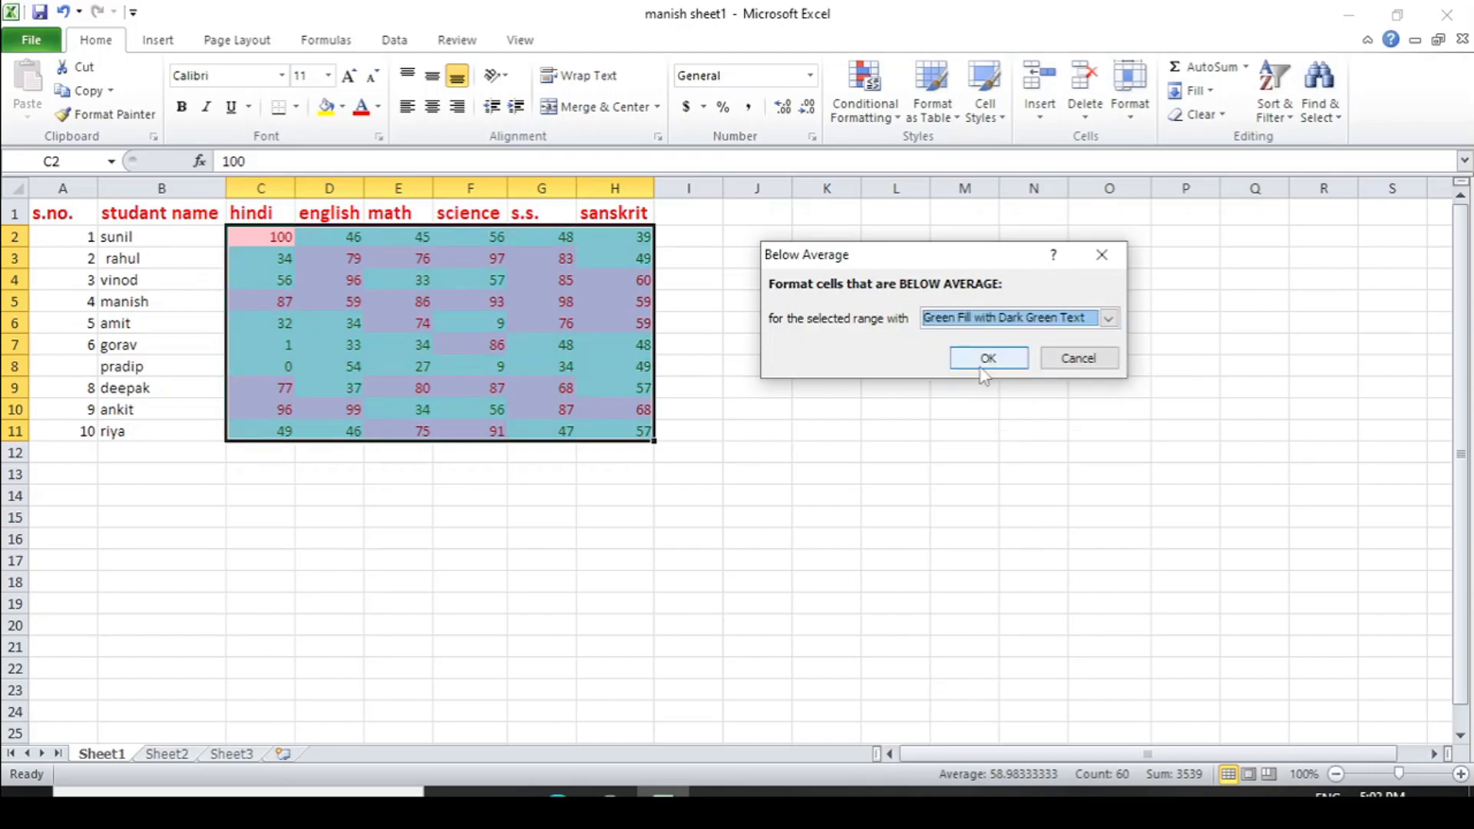
click(987, 359)
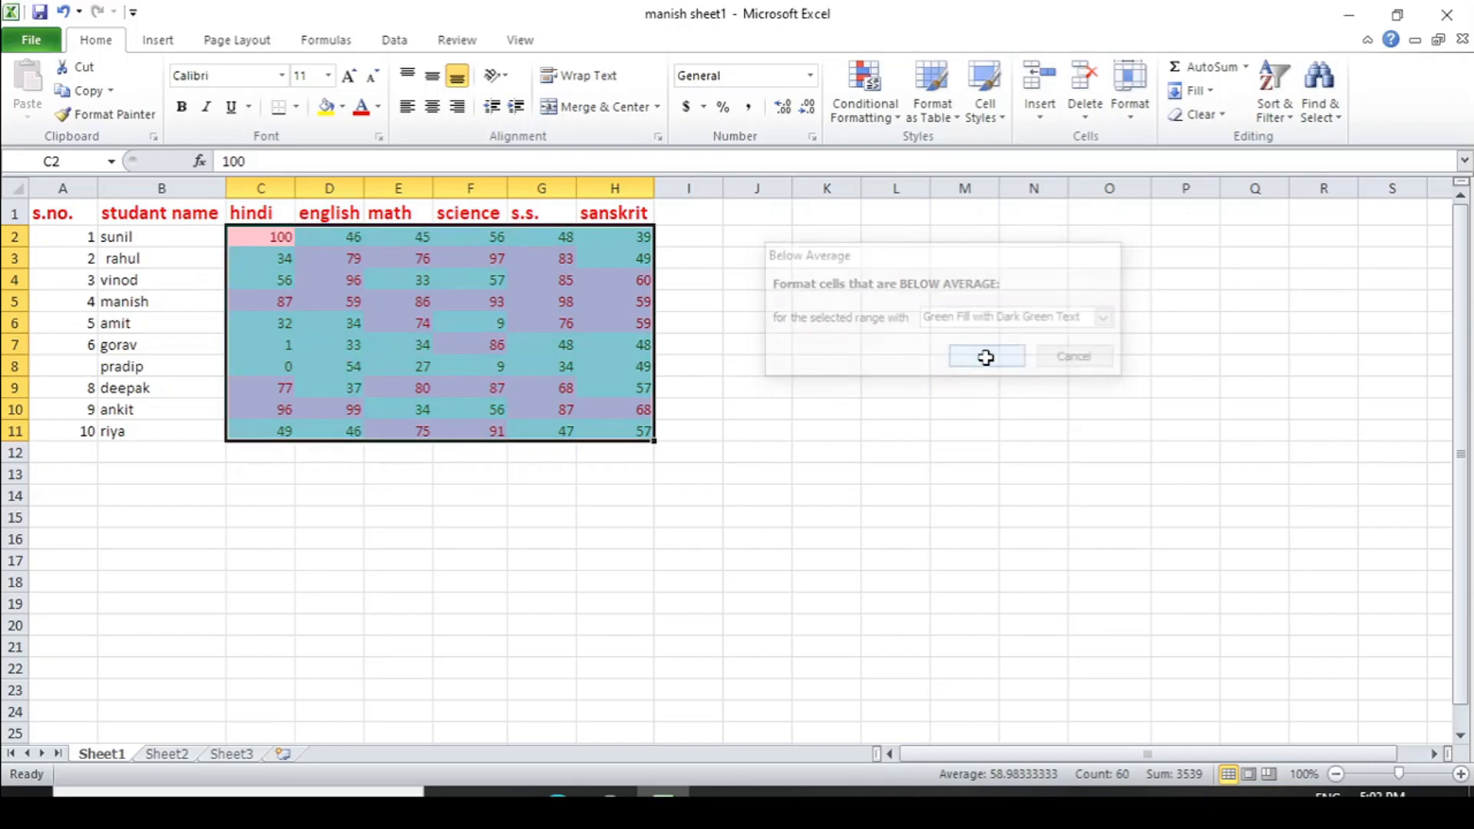
click(874, 450)
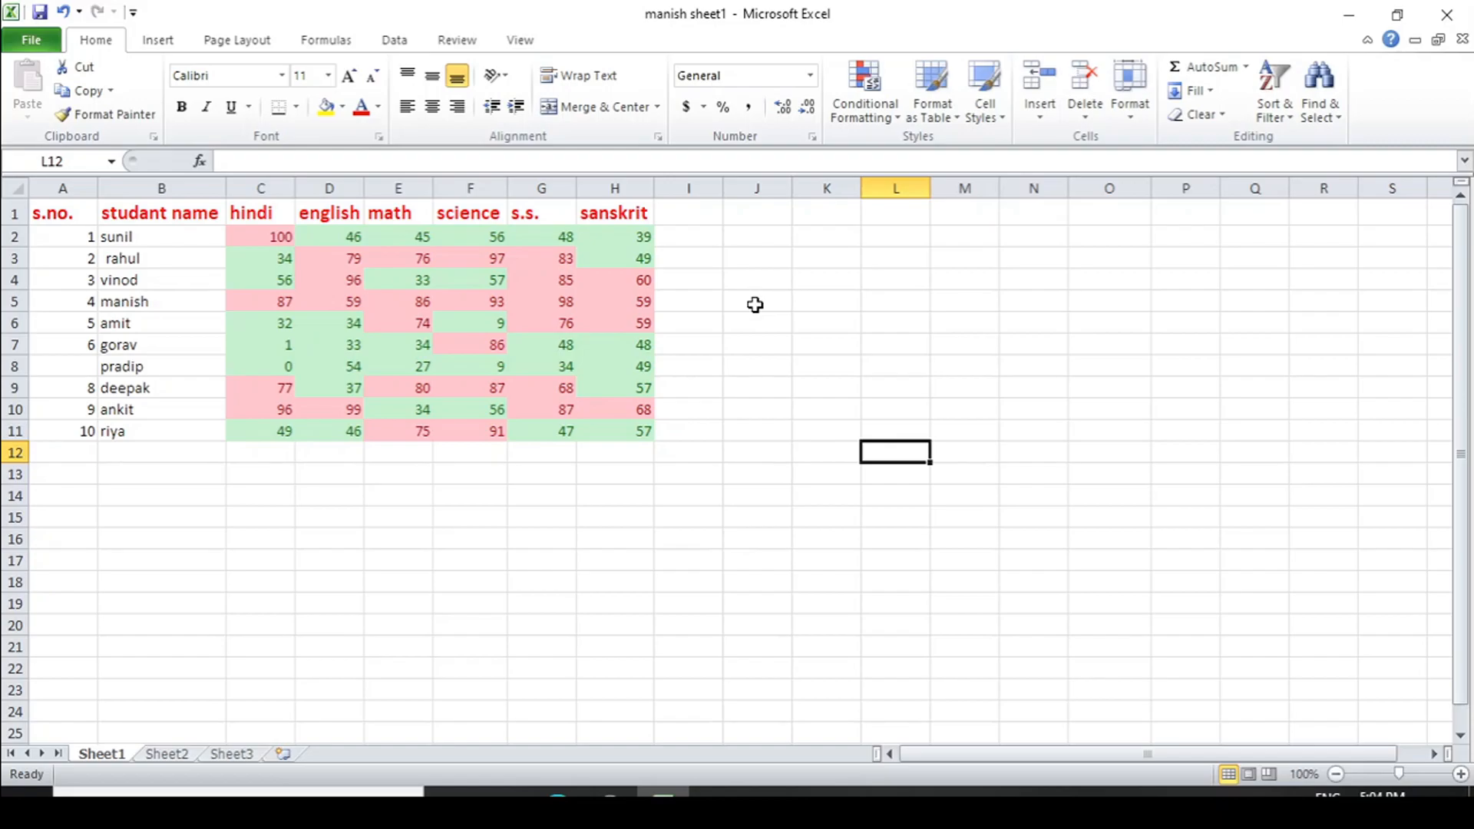
click(897, 119)
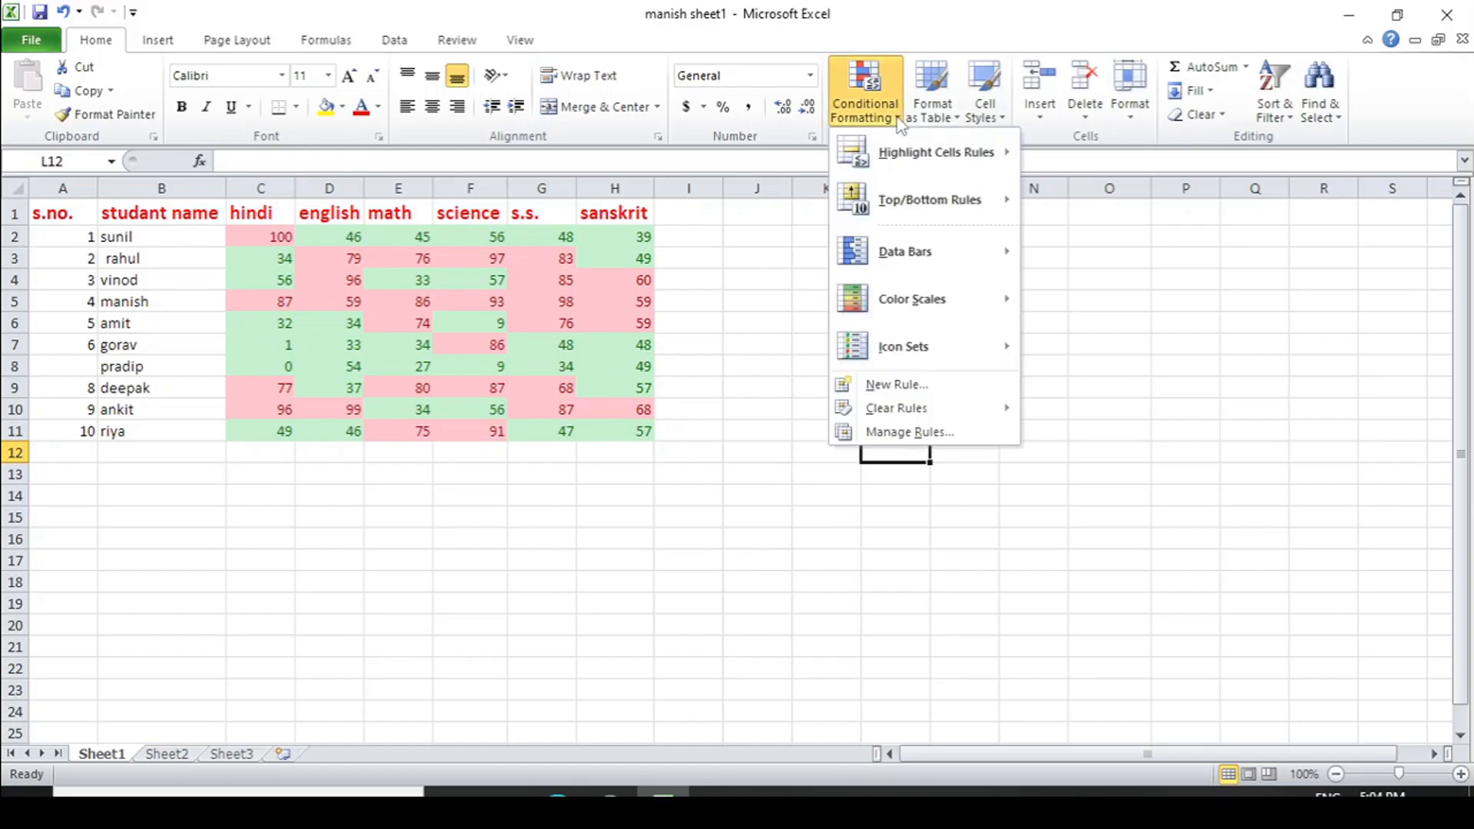
mouse_move(996, 215)
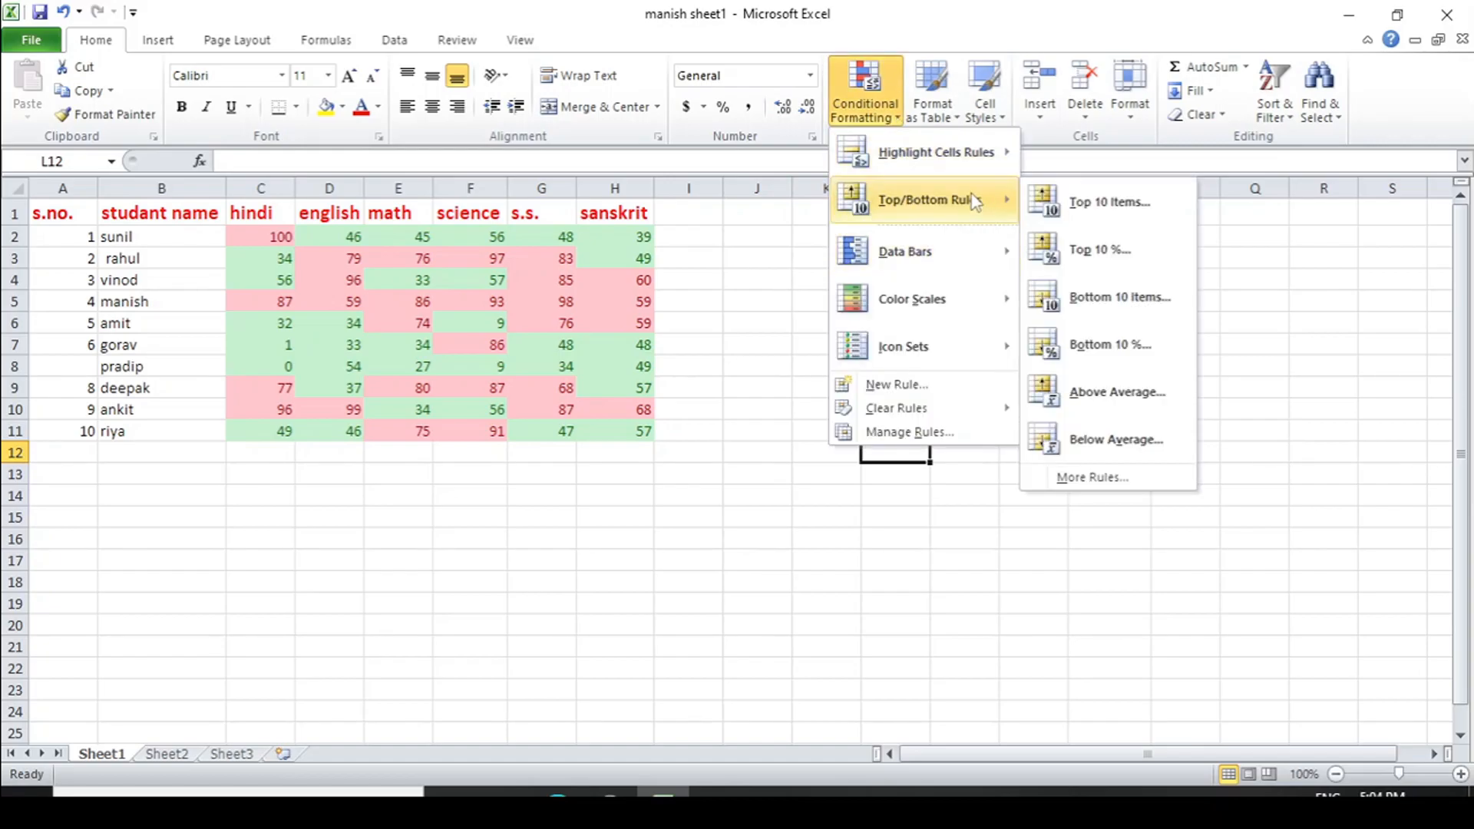
mouse_move(945, 359)
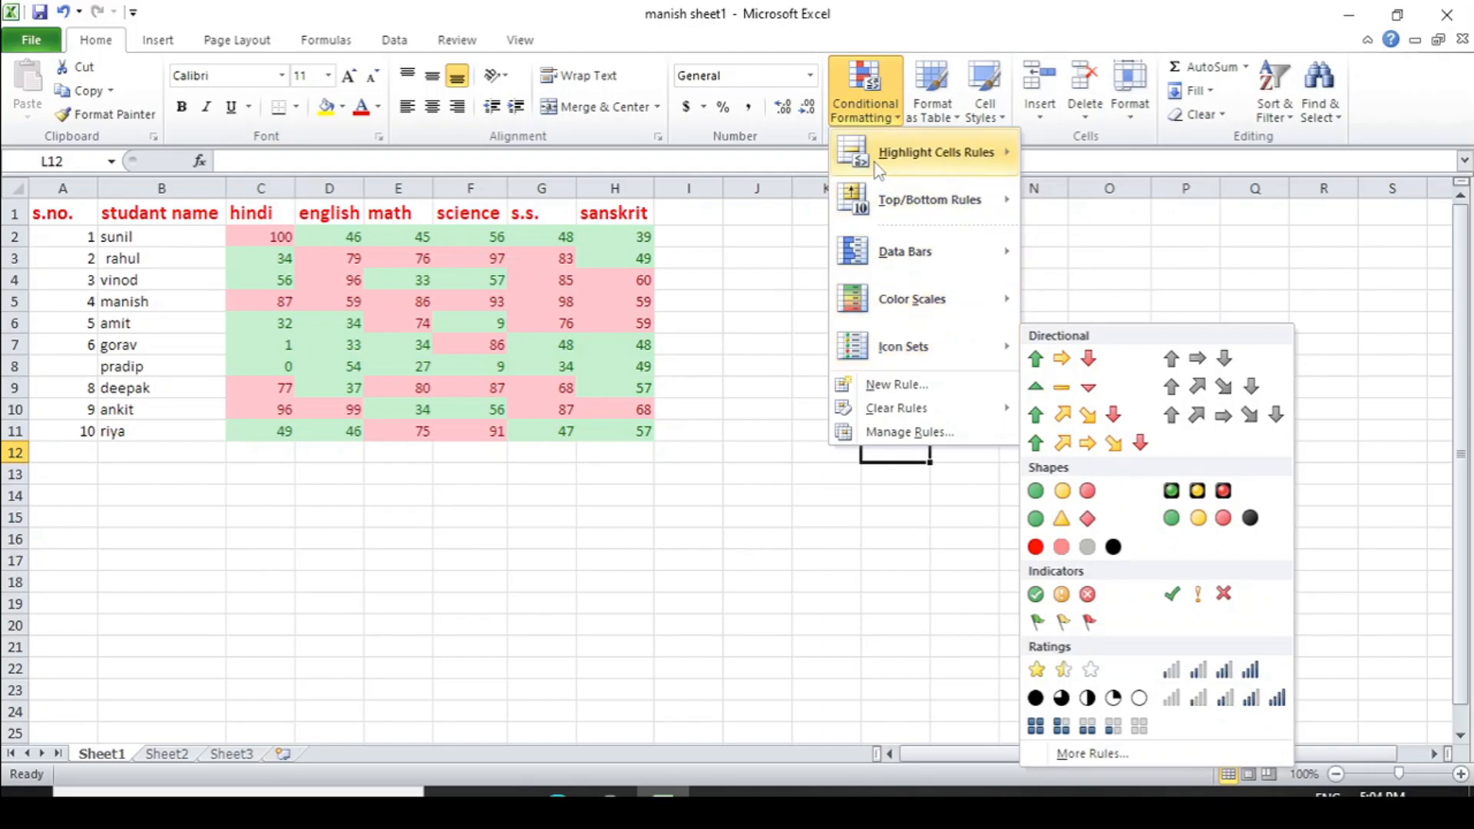
mouse_move(943, 178)
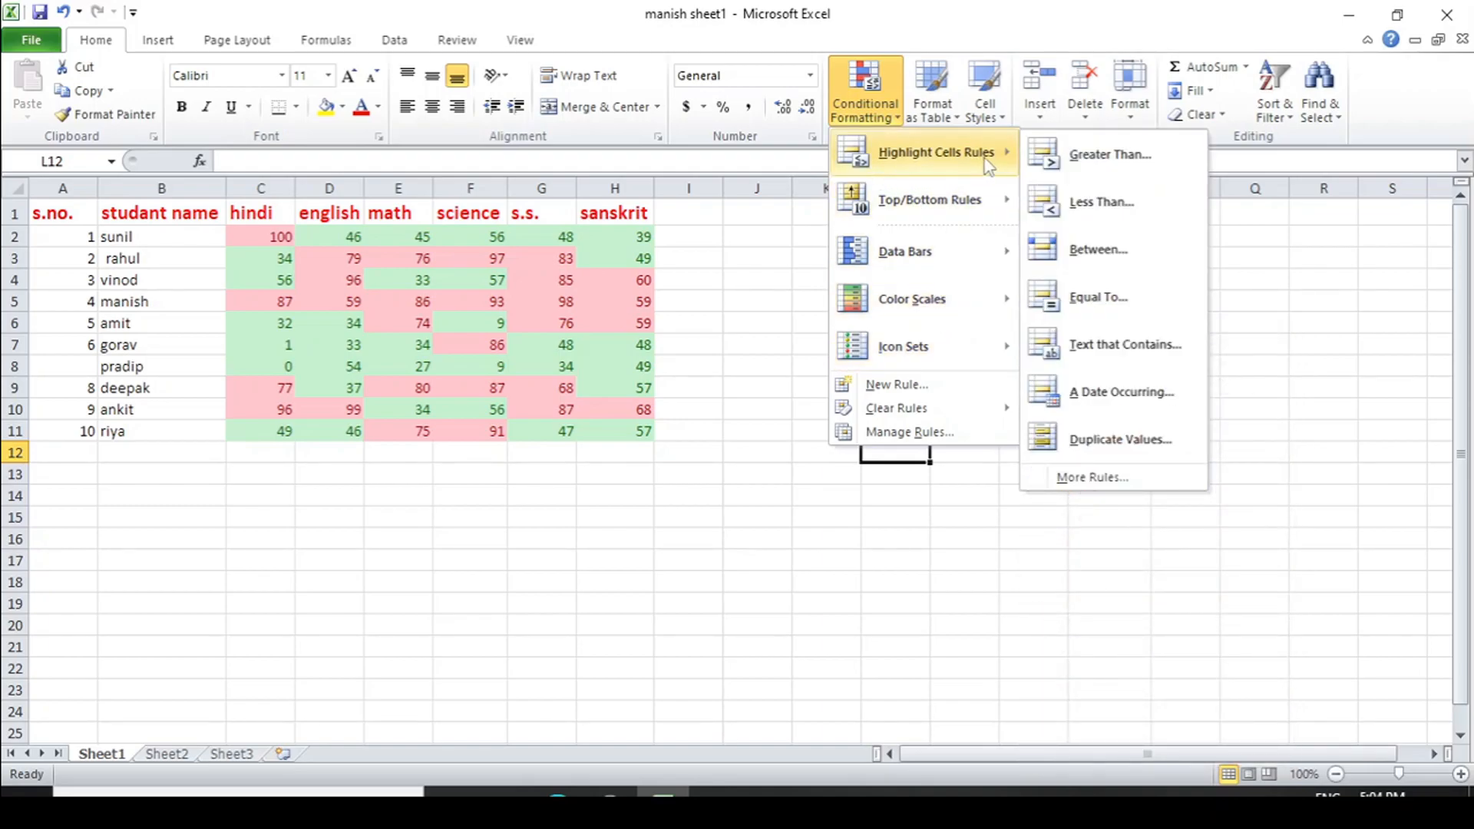